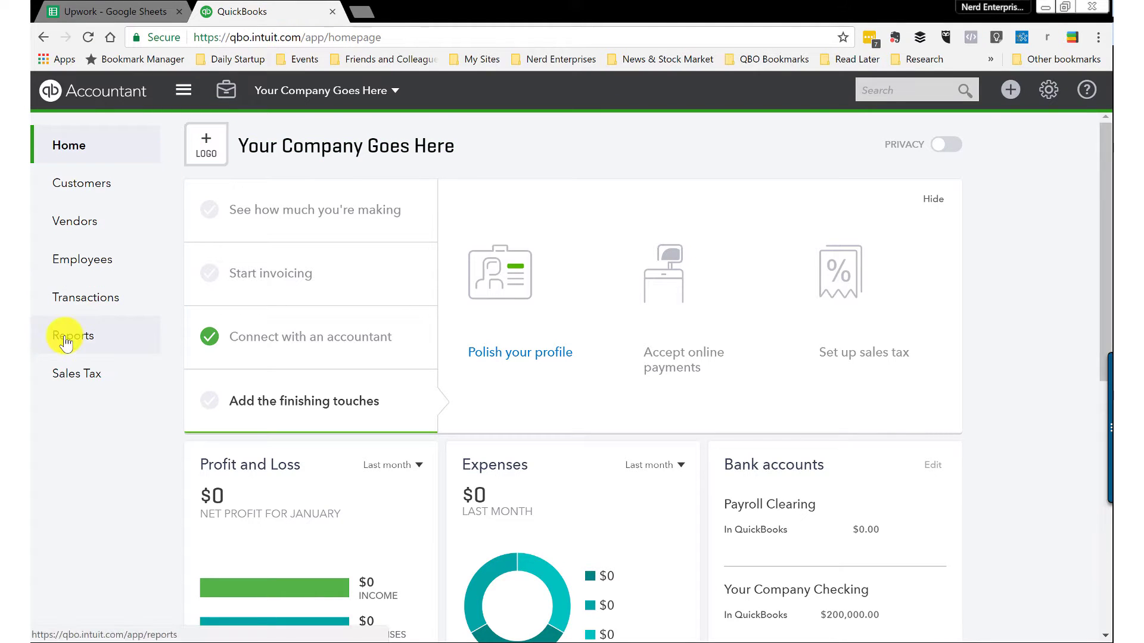
Go to the Chart of Accounts through the Transactions section
{"action": "left_click", "coordinate": [1010, 90]}
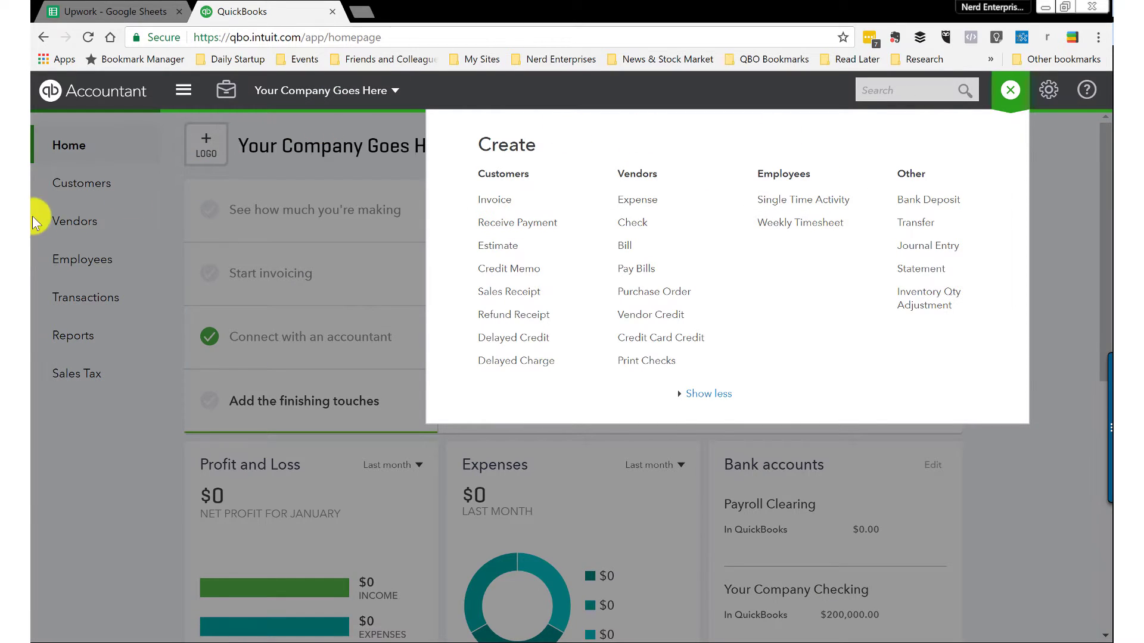
{"action": "left_click", "coordinate": [83, 298]}
{"action": "left_click", "coordinate": [82, 297]}
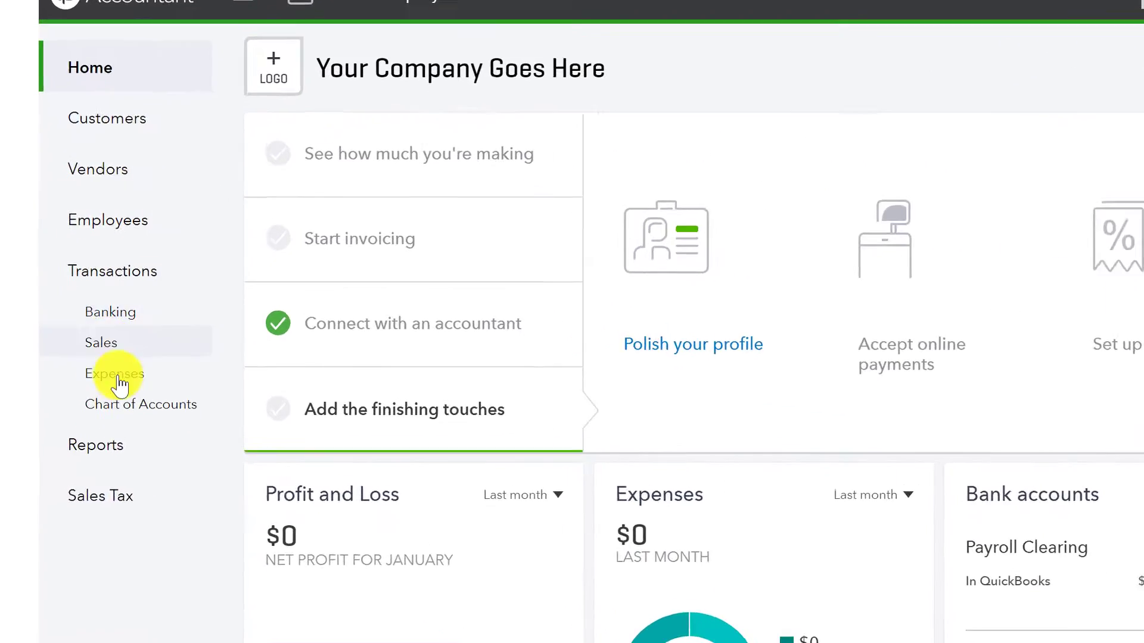
{"action": "left_click", "coordinate": [141, 425]}
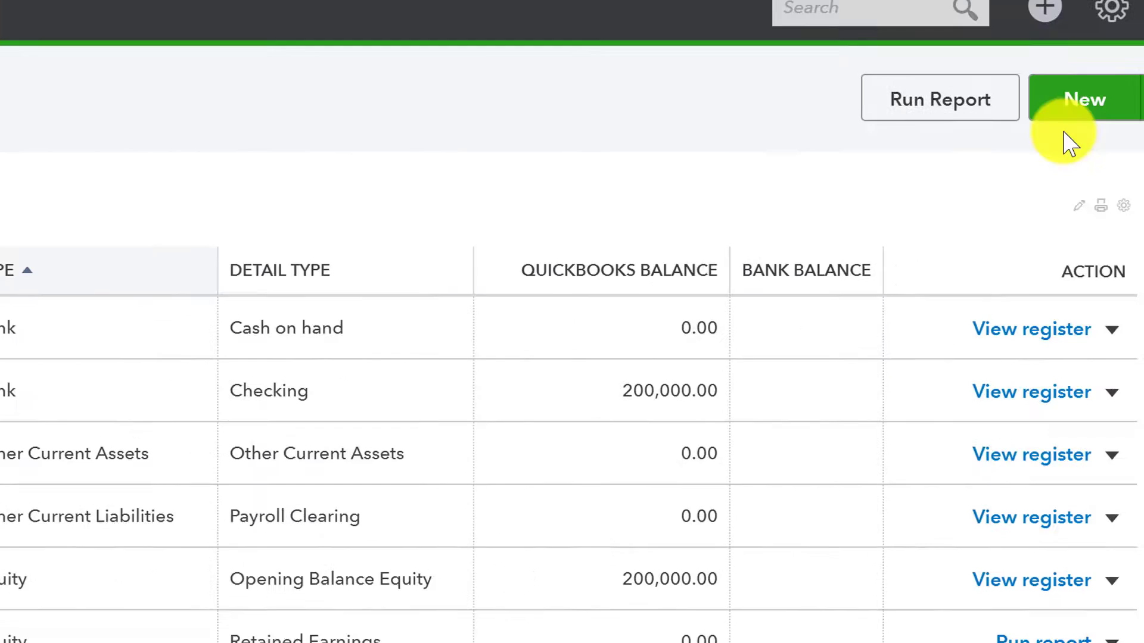
Create a Bank account named 'Upwork Clearing' with detail type Cash on hand
{"action": "left_click", "coordinate": [1007, 113]}
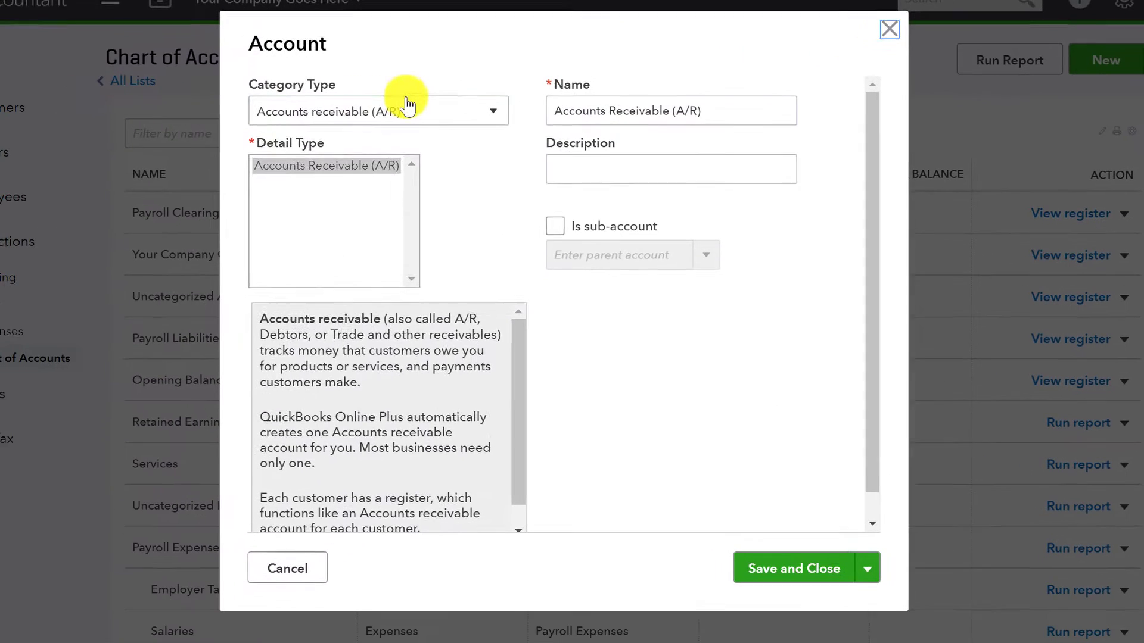
{"action": "left_click", "coordinate": [403, 107]}
{"action": "left_click", "coordinate": [298, 201]}
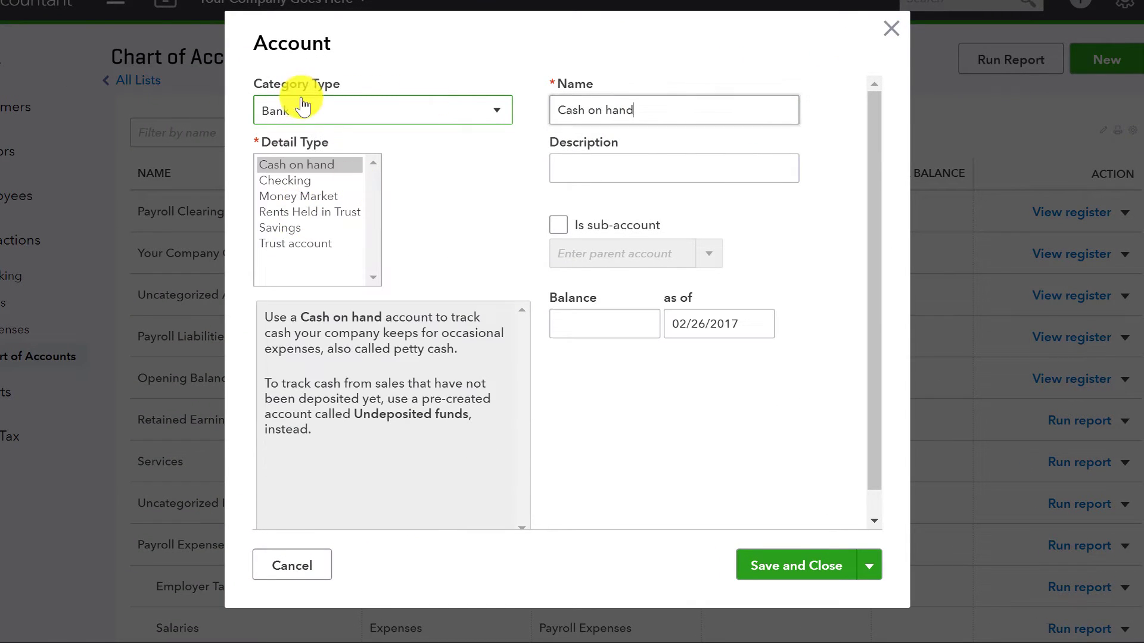
{"action": "type", "text": "Upwork "}
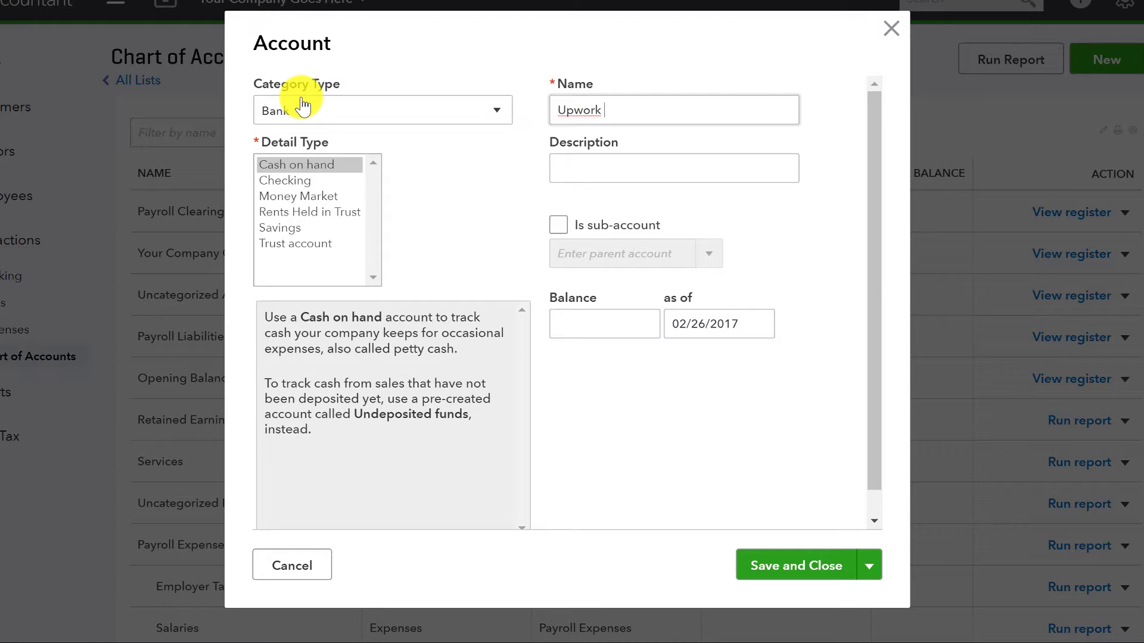
{"action": "type", "text": "Clearing"}
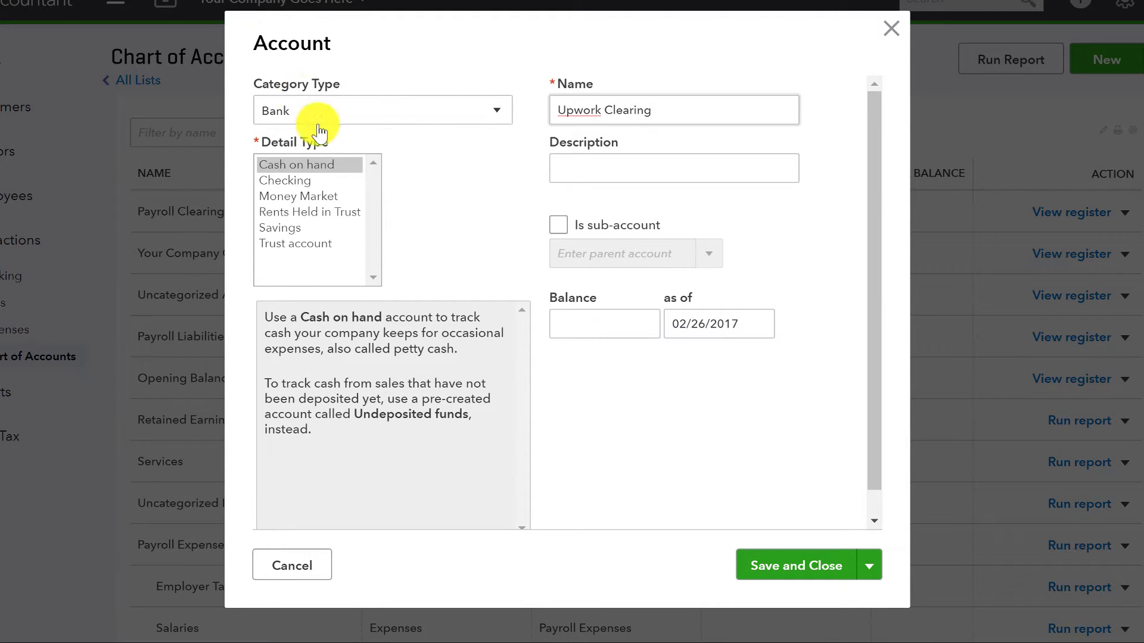
{"action": "left_click", "coordinate": [774, 573]}
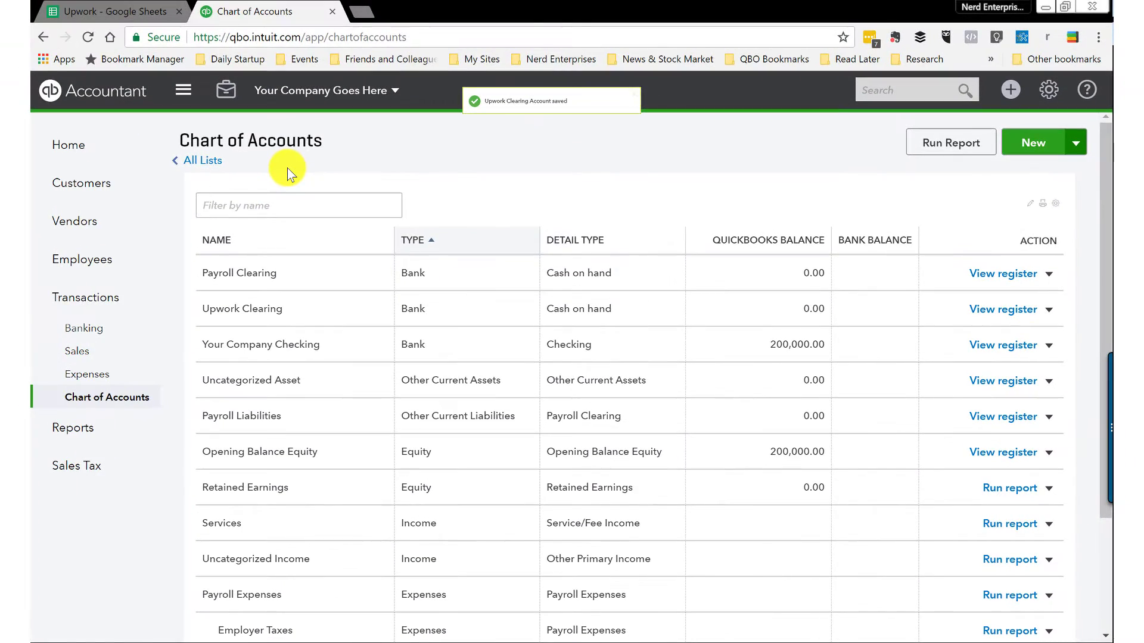
{"action": "left_click", "coordinate": [155, 12]}
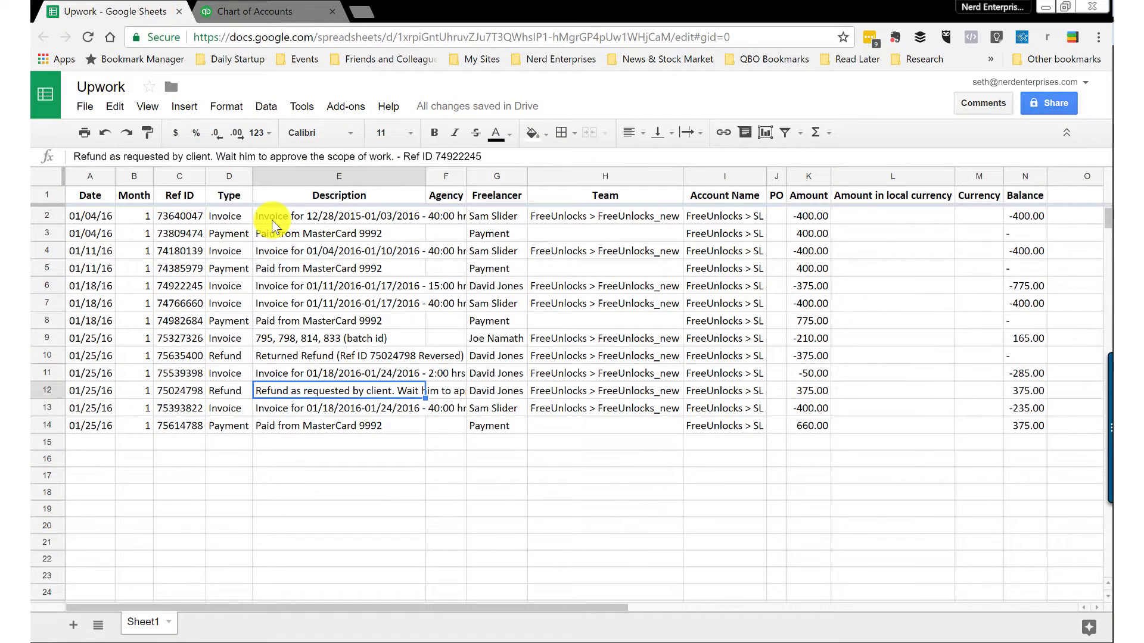
{"action": "left_click", "coordinate": [304, 221]}
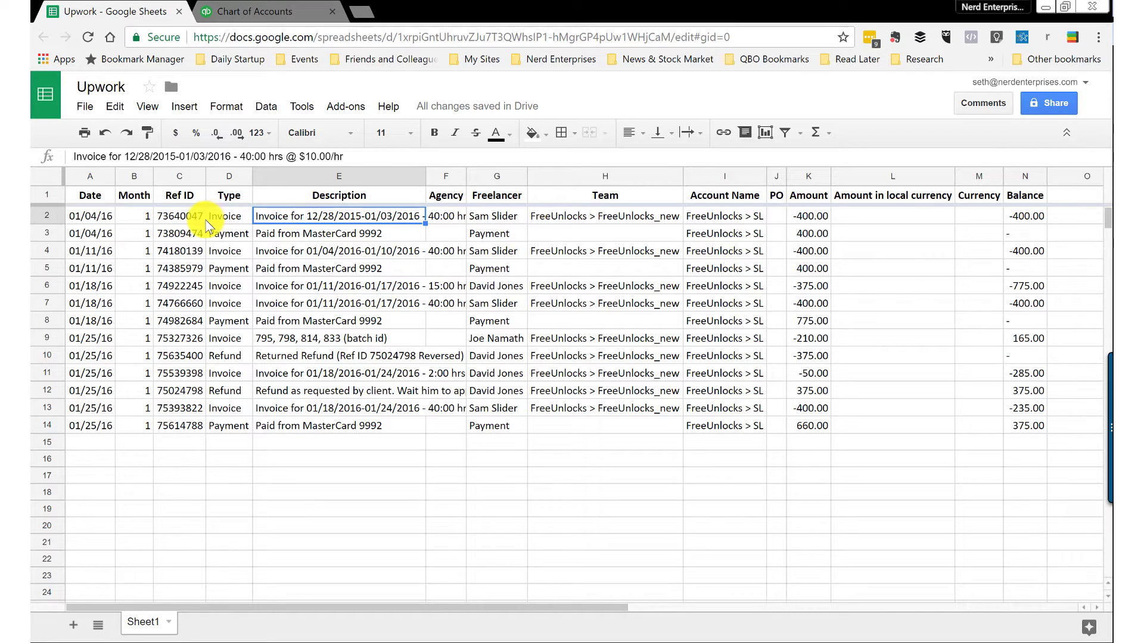
{"action": "left_click", "coordinate": [241, 217]}
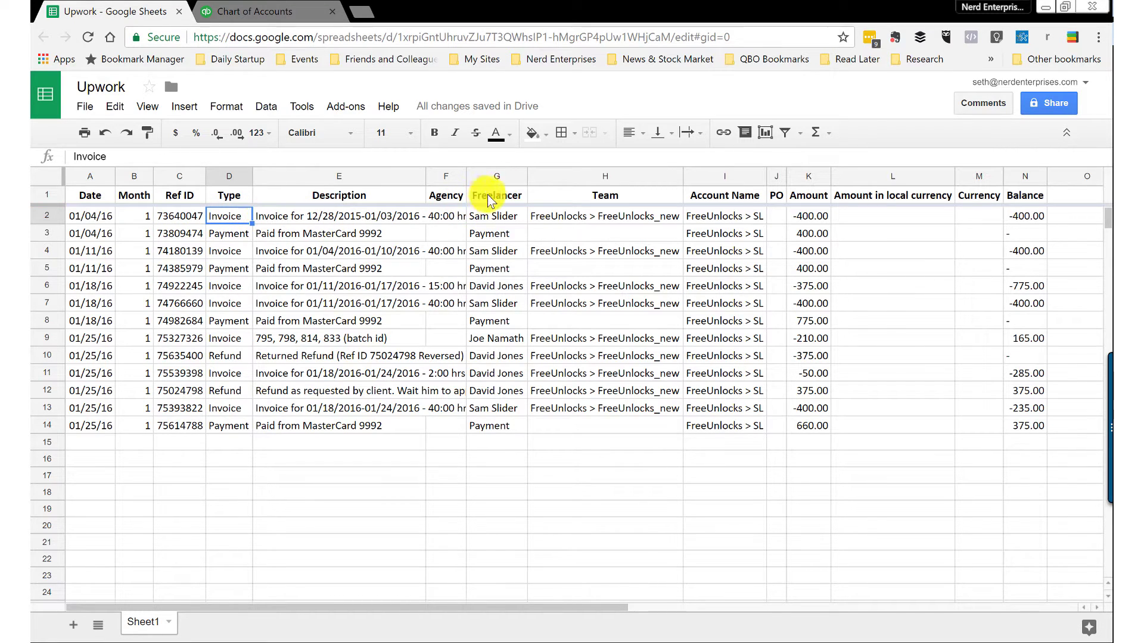
{"action": "left_click", "coordinate": [495, 176]}
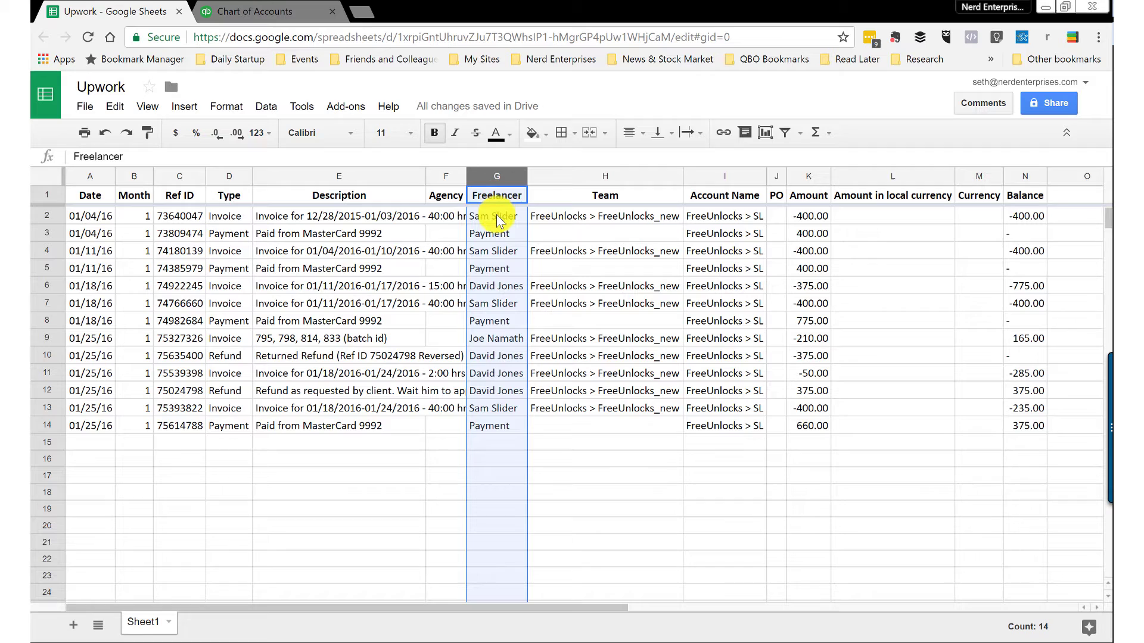
{"action": "left_click", "coordinate": [497, 217]}
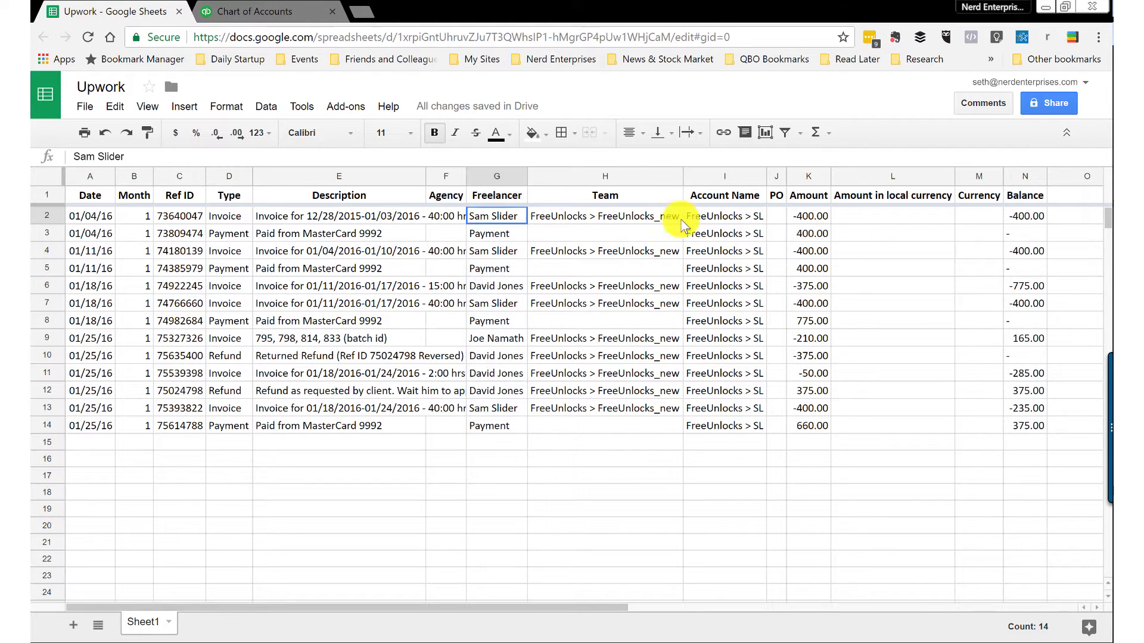
{"action": "left_click", "coordinate": [820, 217]}
{"action": "left_click", "coordinate": [816, 235]}
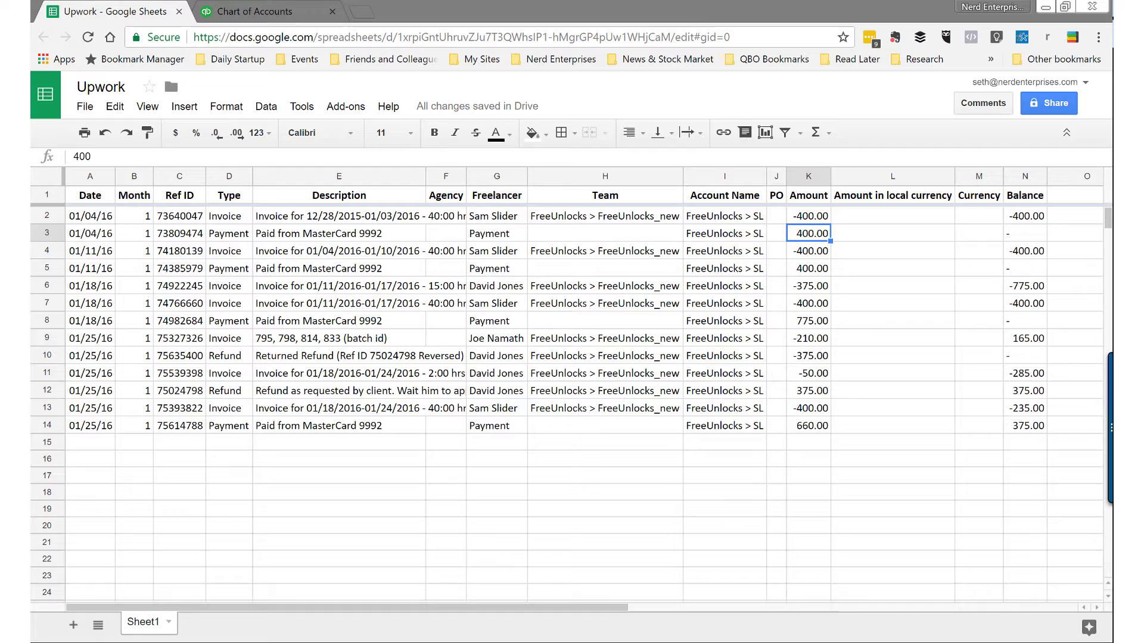
{"action": "left_click", "coordinate": [236, 222]}
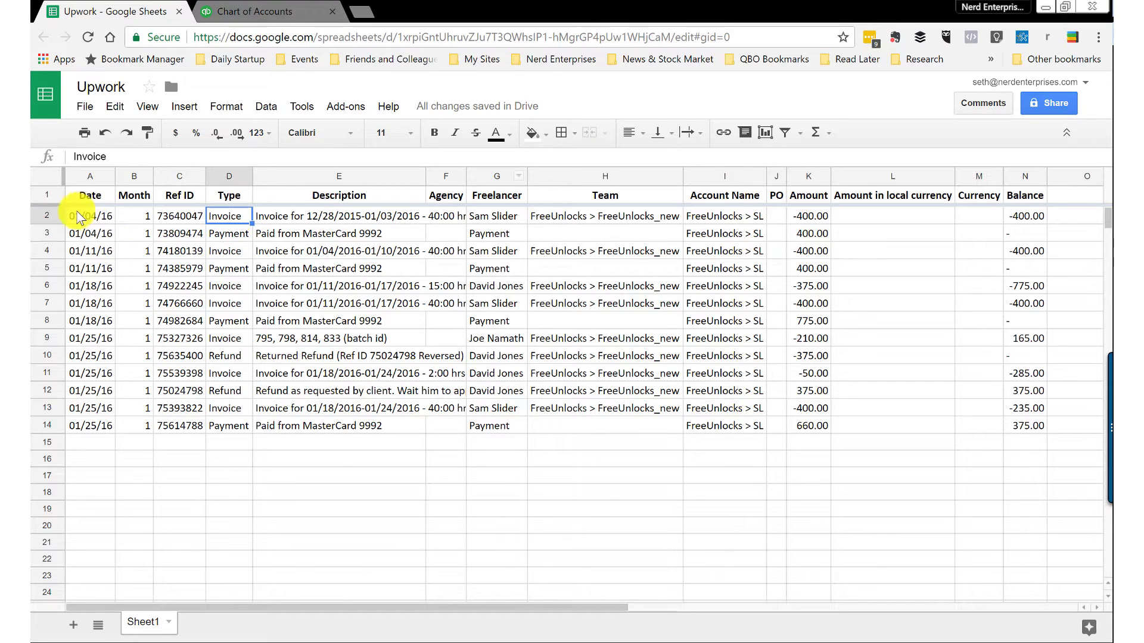
{"action": "left_click", "coordinate": [45, 216]}
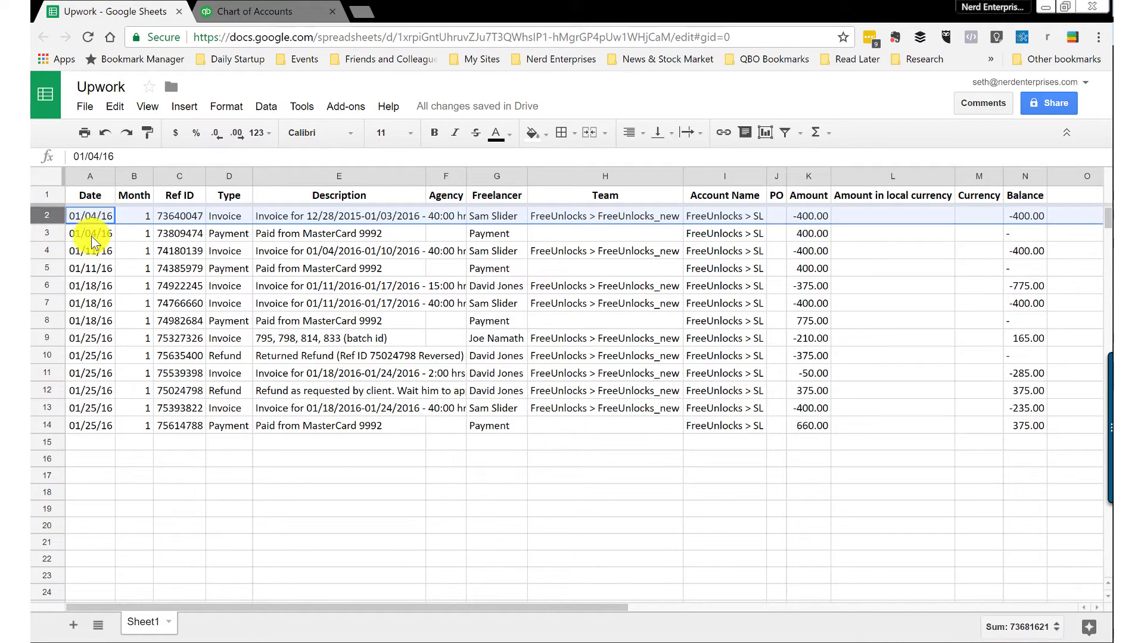
{"action": "left_click", "coordinate": [229, 235]}
{"action": "left_click", "coordinate": [301, 241]}
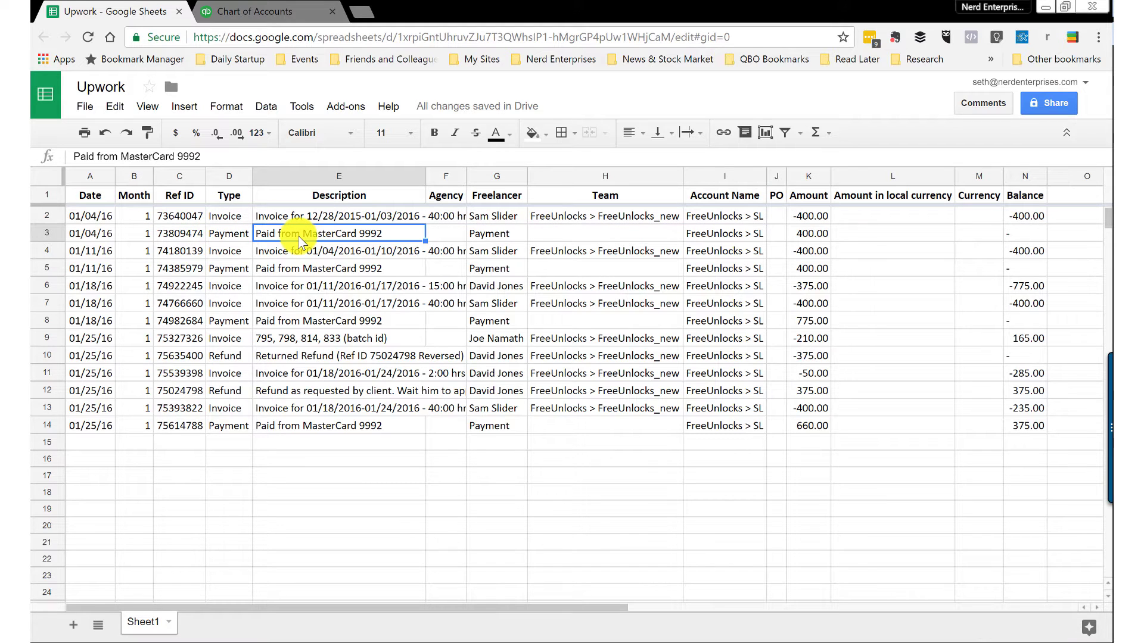
Open the Upwork Clearing register and start a new check
{"action": "left_click", "coordinate": [260, 12]}
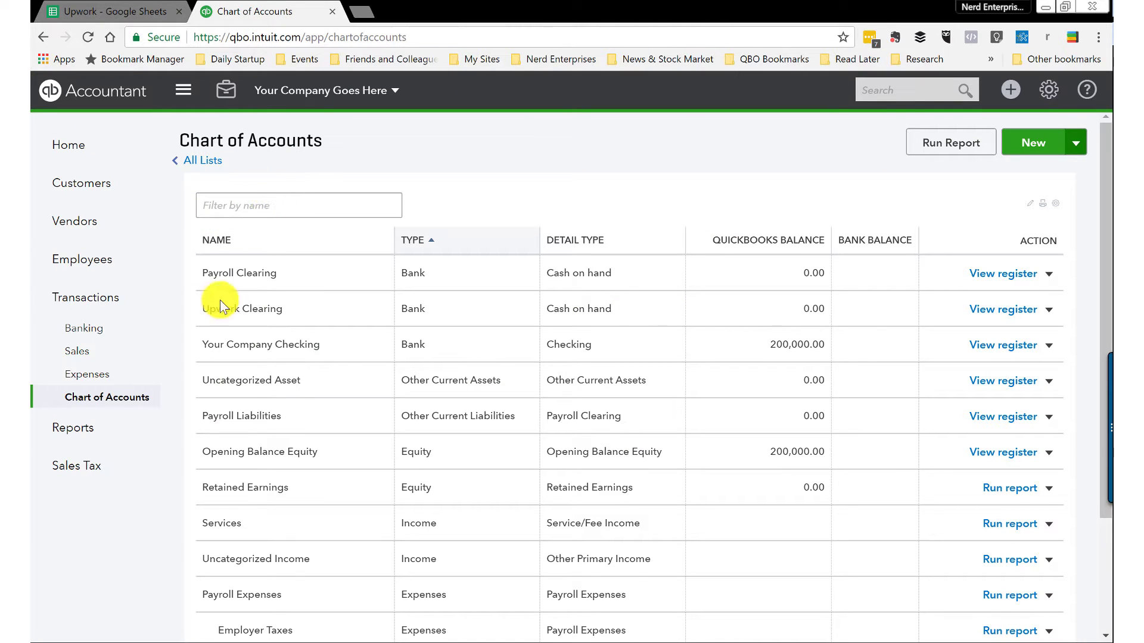
{"action": "left_click", "coordinate": [993, 309]}
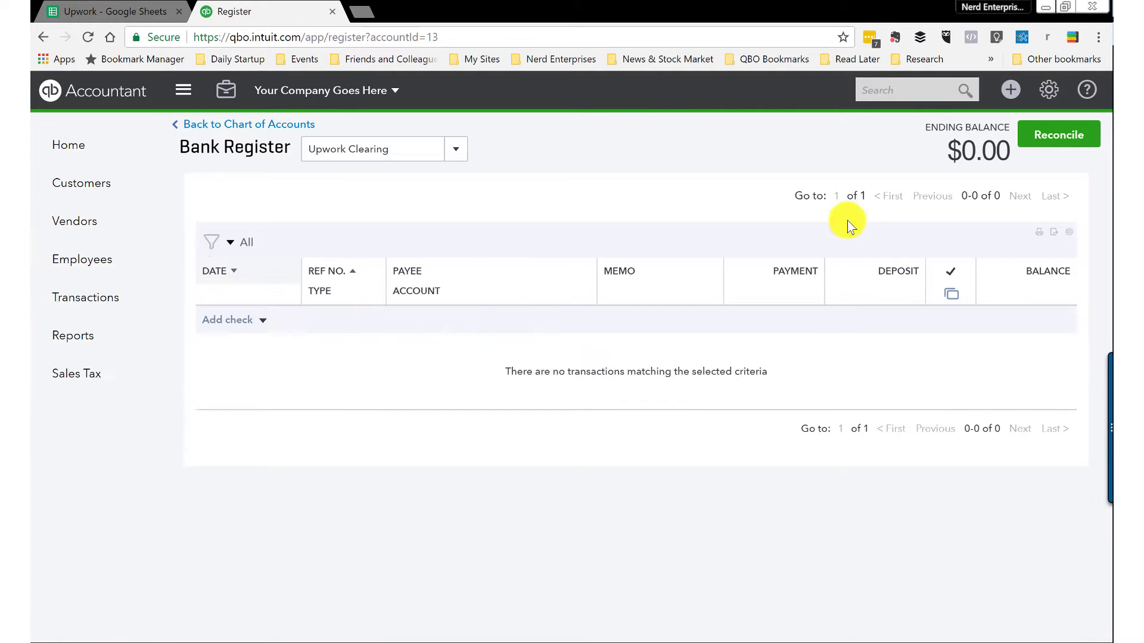
{"action": "left_click", "coordinate": [1010, 88]}
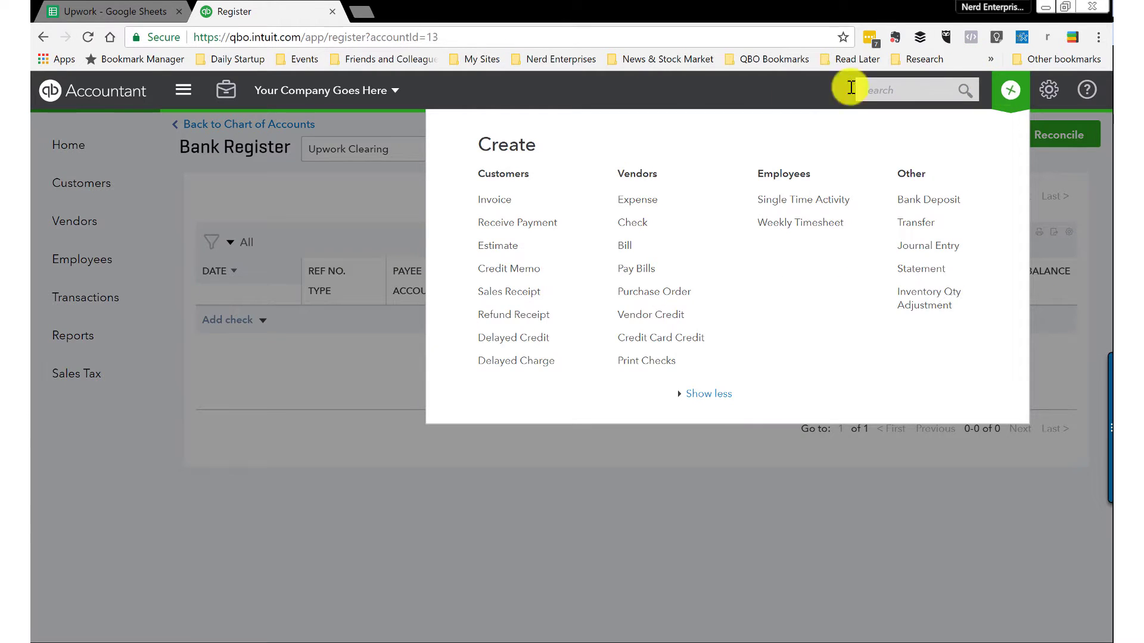
{"action": "left_click", "coordinate": [632, 226]}
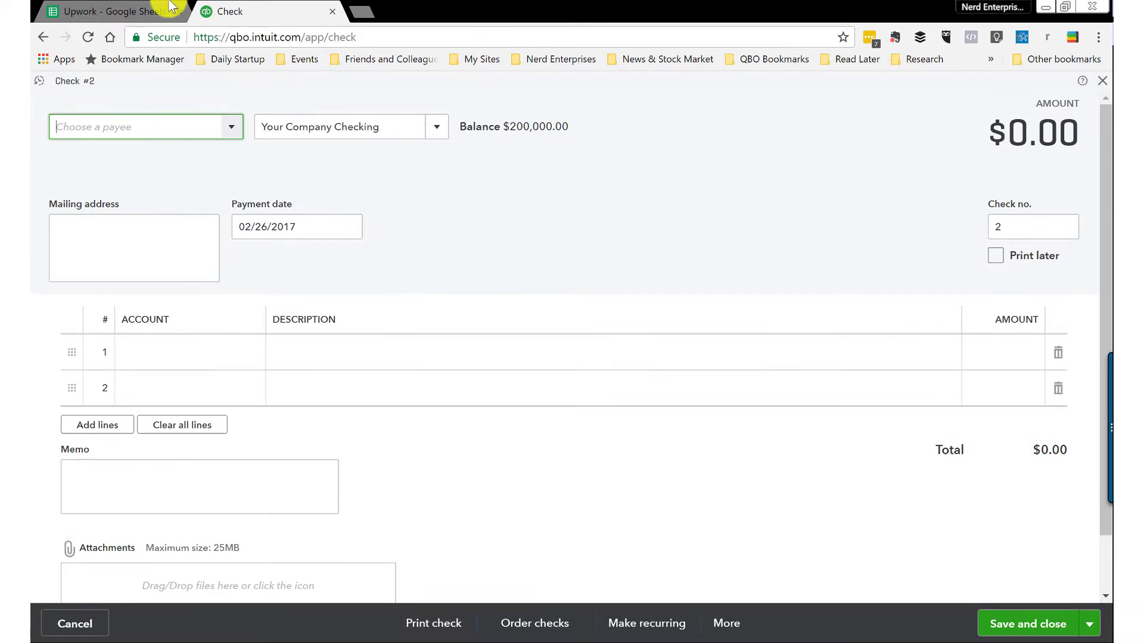
Look up the freelancer in the Upwork spreadsheet and add them as a new vendor payee
{"action": "key", "text": "ctrl+shift+Tab"}
{"action": "left_click", "coordinate": [501, 218]}
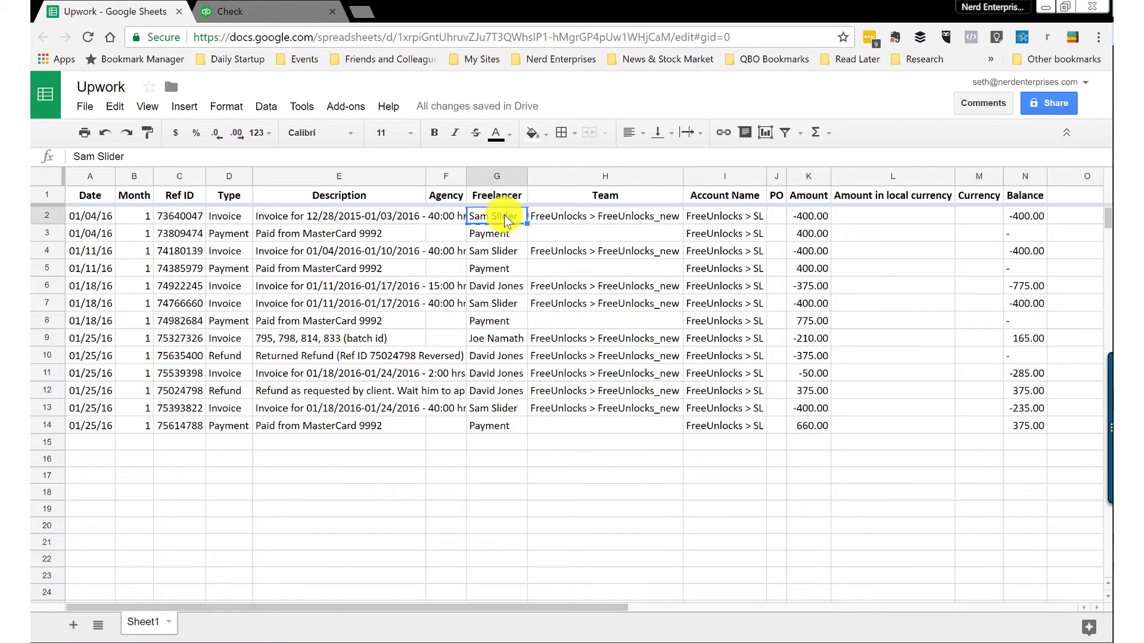
{"action": "left_click", "coordinate": [229, 8]}
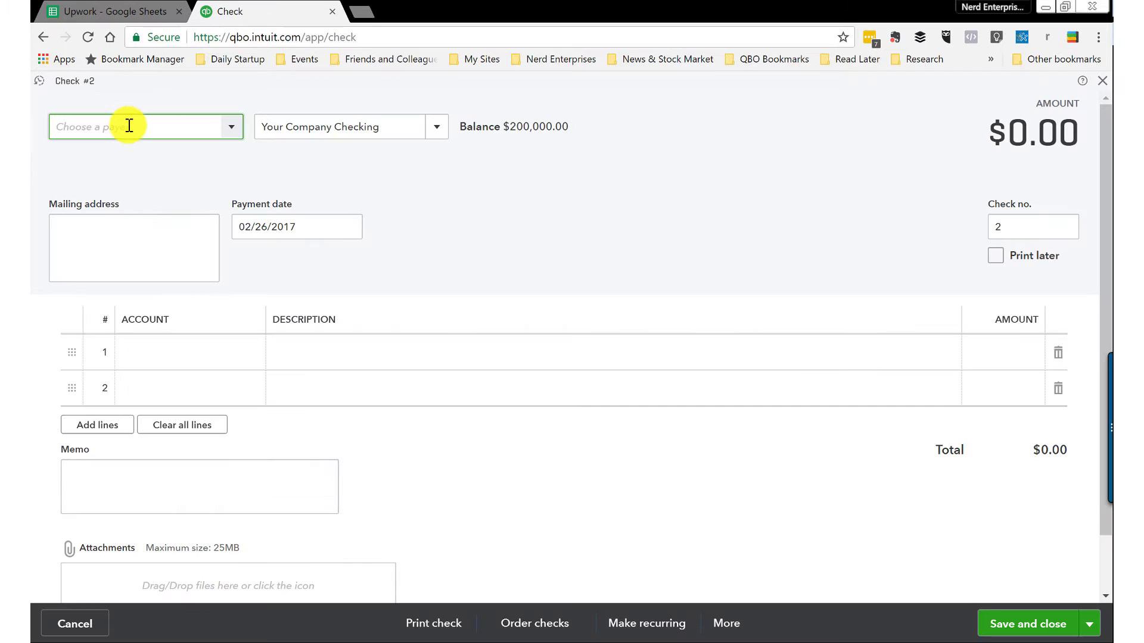
{"action": "key", "text": "Tab"}
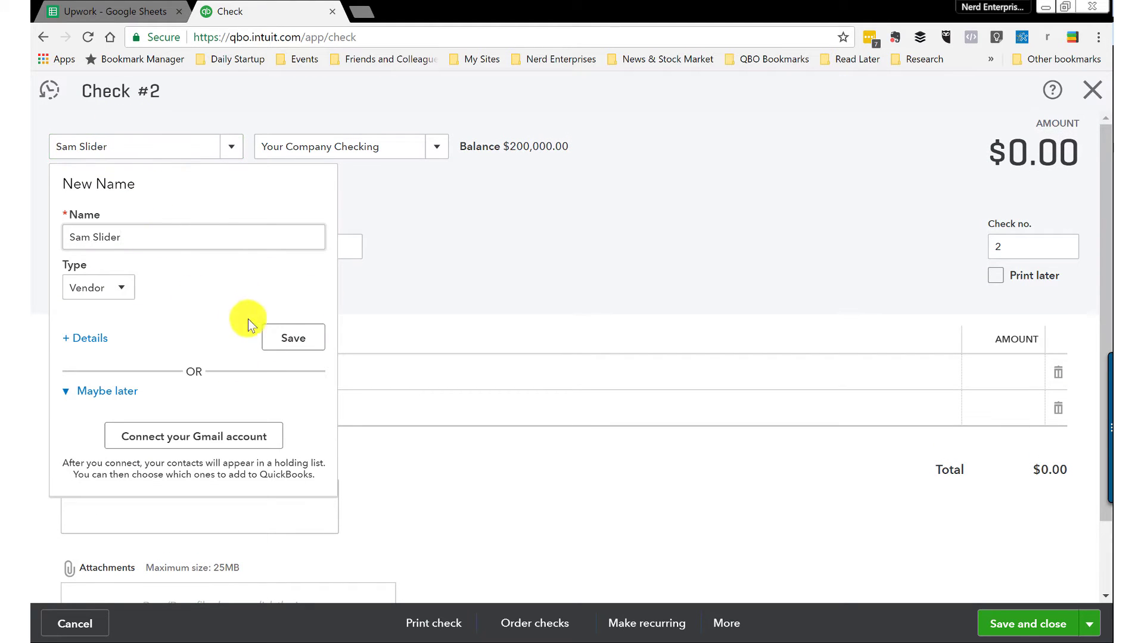
{"action": "left_click", "coordinate": [289, 349]}
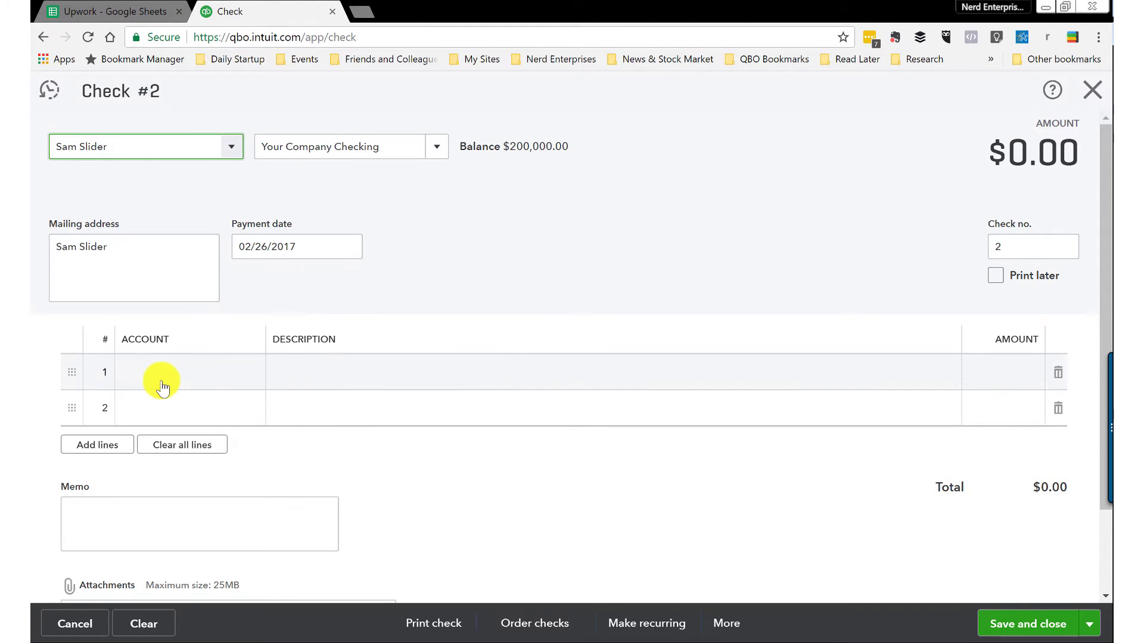
Enter 'Marketing Services' as the account on the check's first line
{"action": "left_click", "coordinate": [208, 364]}
{"action": "type", "text": "mis"}
{"action": "key", "text": "BackSpace"}
{"action": "key", "text": "BackSpace"}
{"action": "key", "text": "BackSpace"}
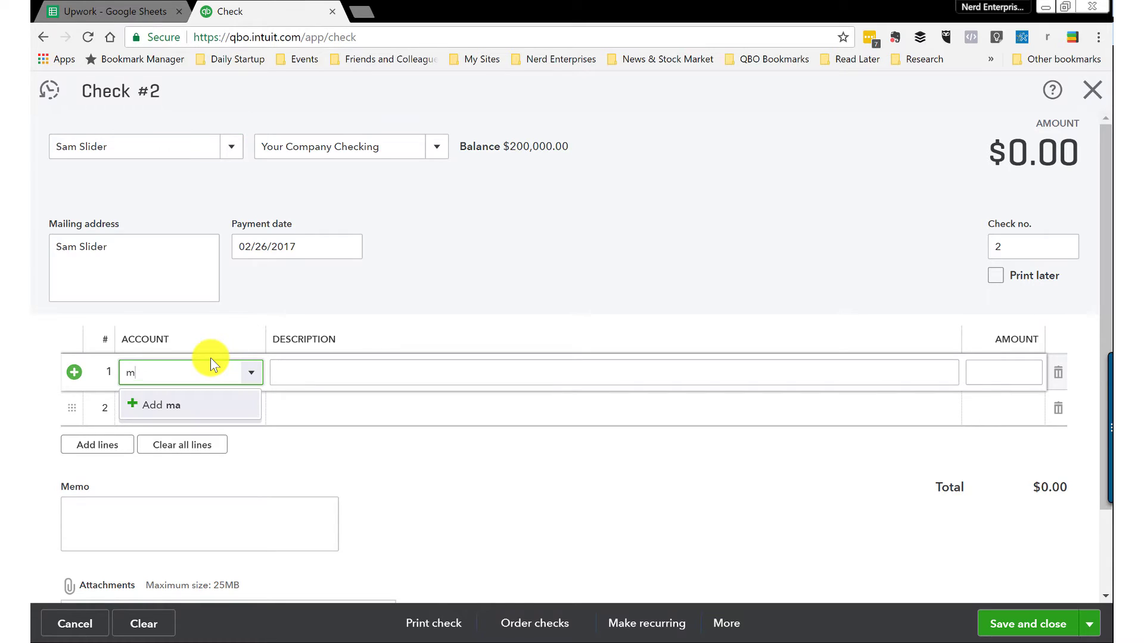
{"action": "type", "text": "Marketing Ser"}
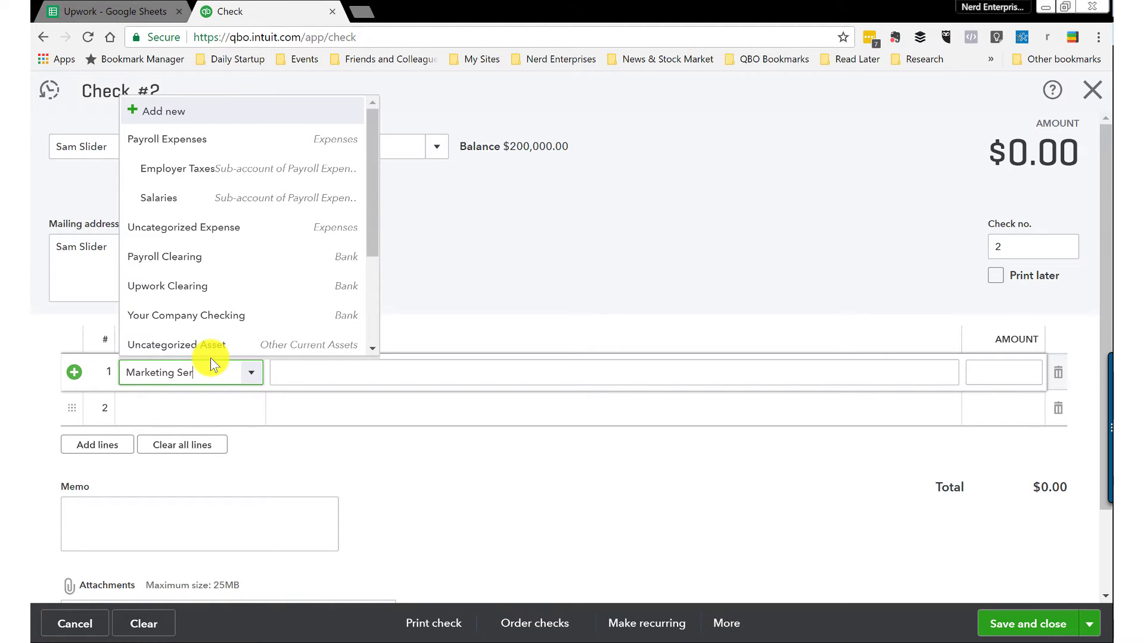
{"action": "type", "text": "vices"}
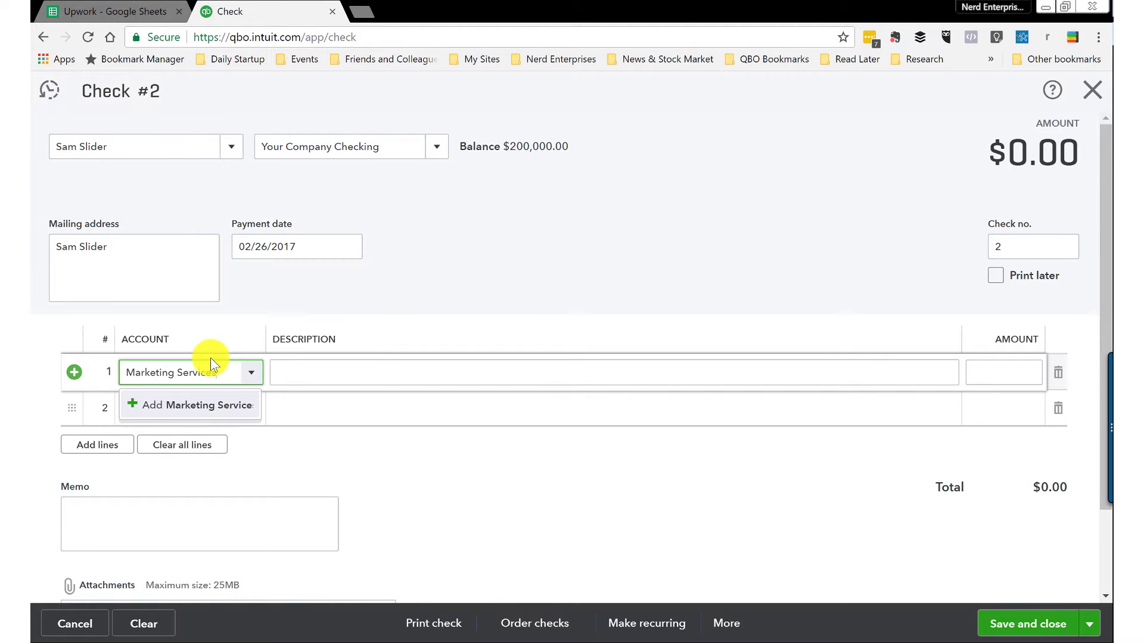
Create Marketing Services as a new expense account
{"action": "left_click", "coordinate": [199, 407]}
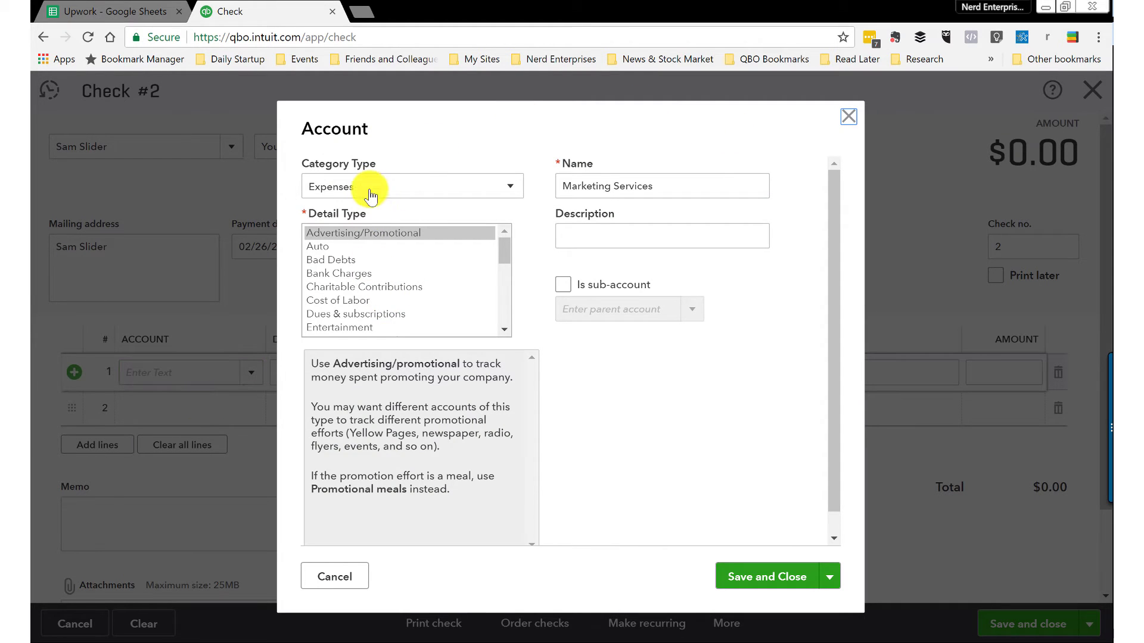
{"action": "mouse_move", "coordinate": [506, 258]}
{"action": "left_mouse_down"}
{"action": "mouse_move", "coordinate": [502, 280]}
{"action": "mouse_move", "coordinate": [503, 255]}
{"action": "left_mouse_up"}
{"action": "scroll", "coordinate": [351, 262], "scroll_direction": "up", "scroll_amount": 1}
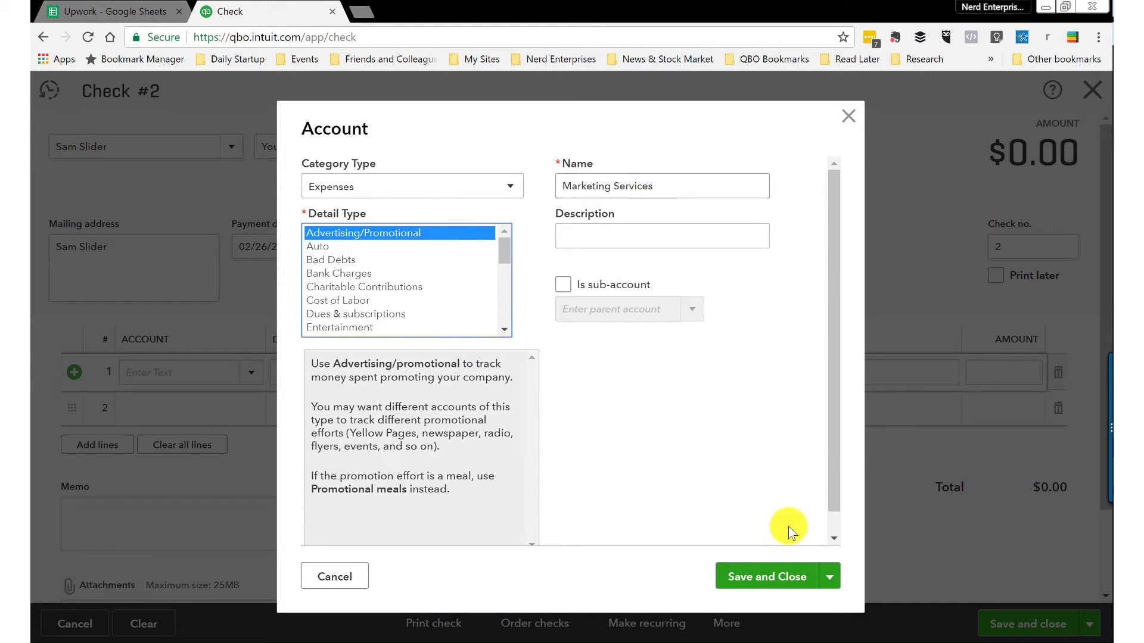
{"action": "left_click", "coordinate": [737, 582]}
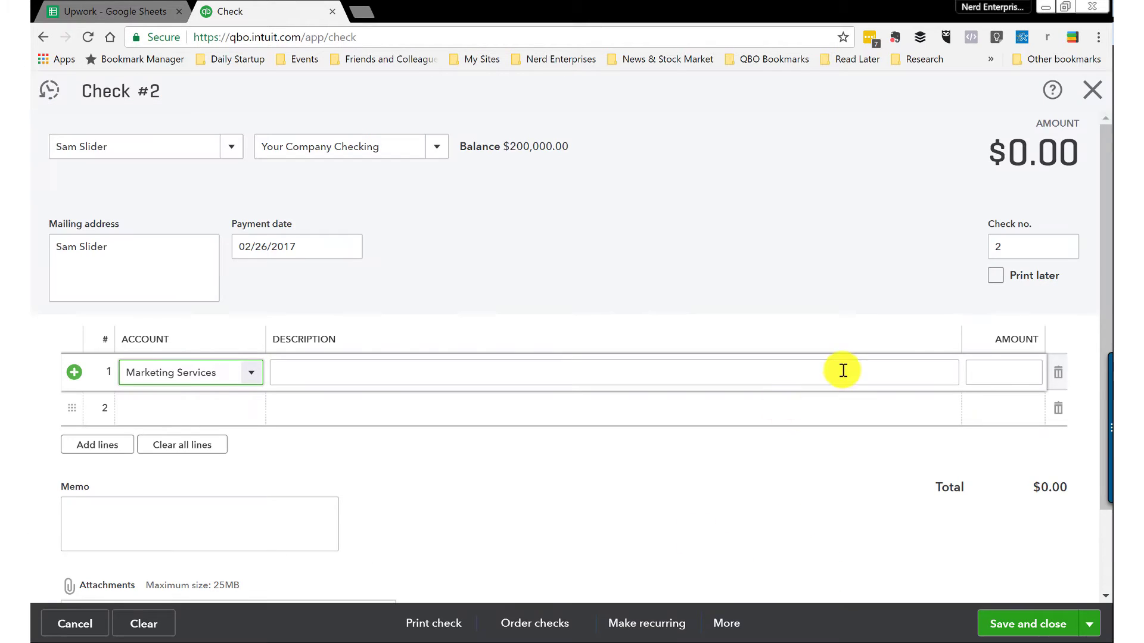
Enter 400 as line 1's amount, taken from the spreadsheet invoice
{"action": "left_click", "coordinate": [152, 12]}
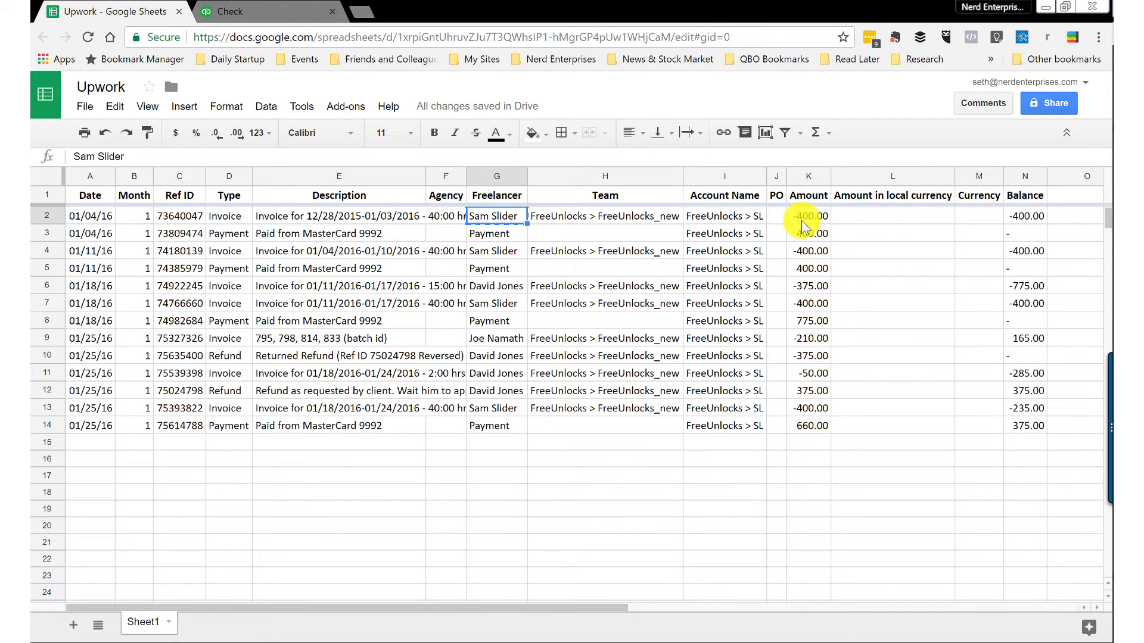
{"action": "left_click", "coordinate": [311, 9]}
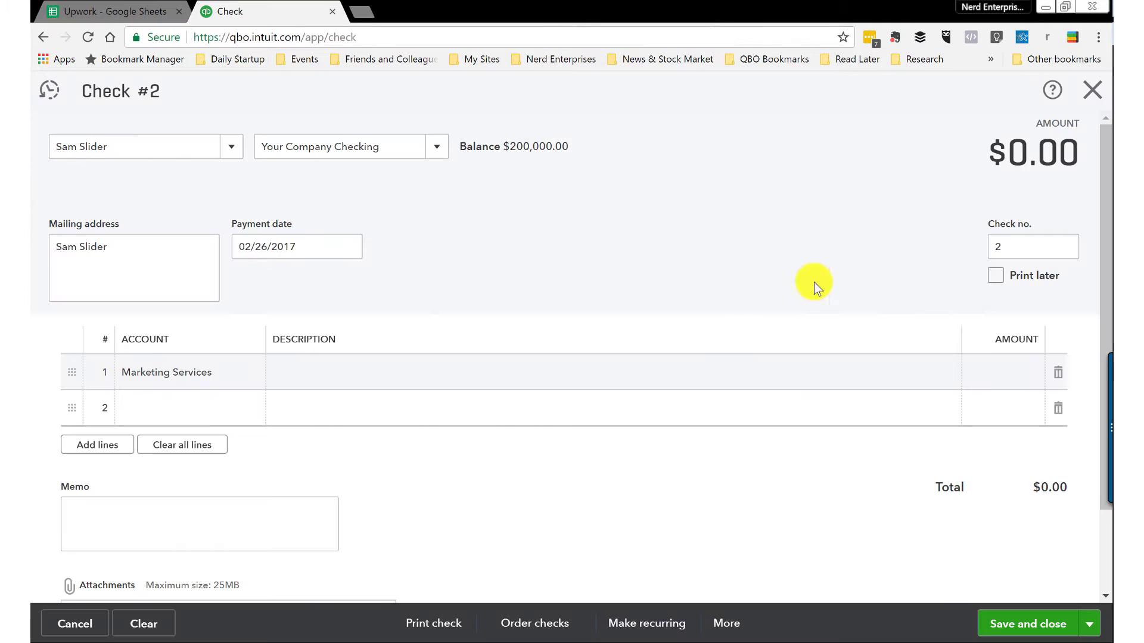
{"action": "left_click", "coordinate": [977, 375]}
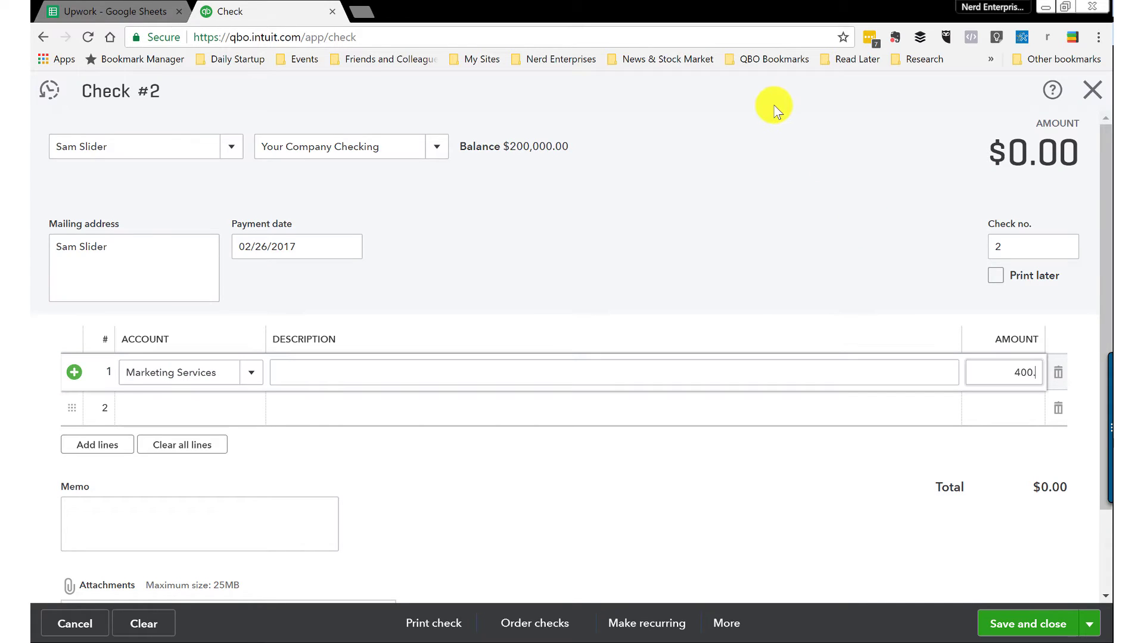
{"action": "key", "text": "Tab"}
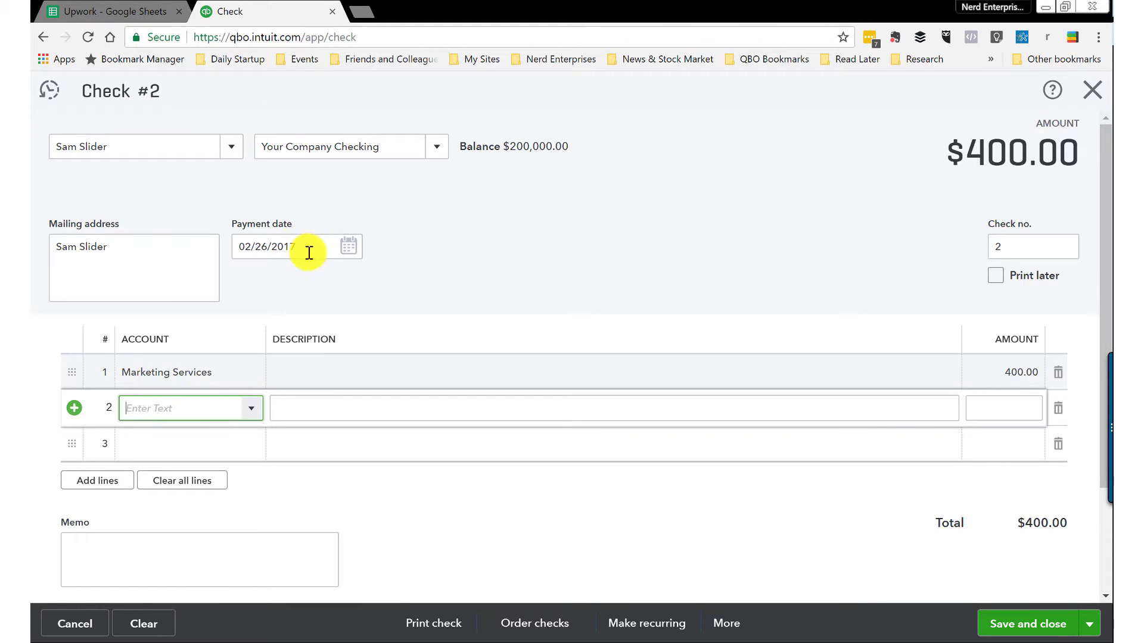
Set the check's payment date to 01/04/2016 and save the check
{"action": "left_click", "coordinate": [117, 246]}
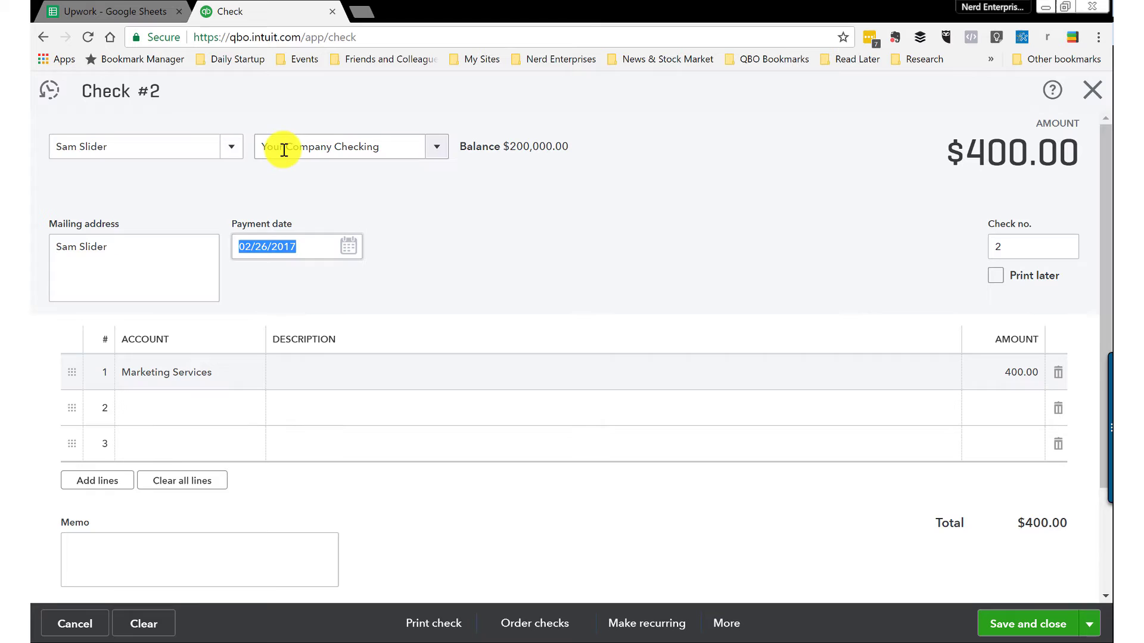
{"action": "type", "text": "1/16/1"}
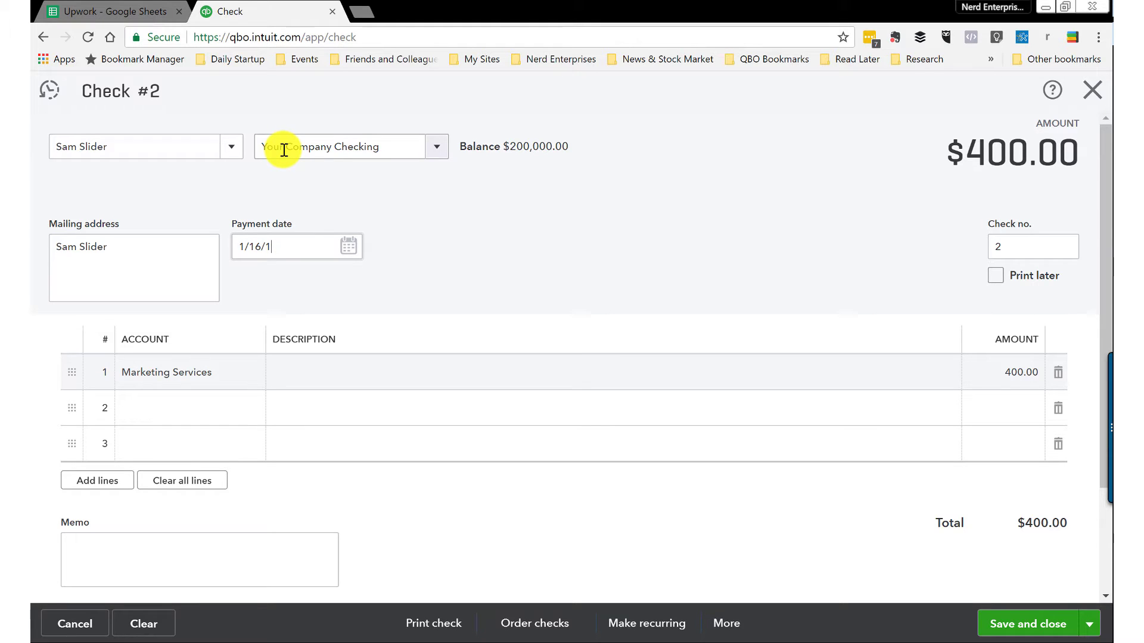
{"action": "type", "text": "7"}
{"action": "key", "text": "Tab"}
{"action": "left_click", "coordinate": [107, 10]}
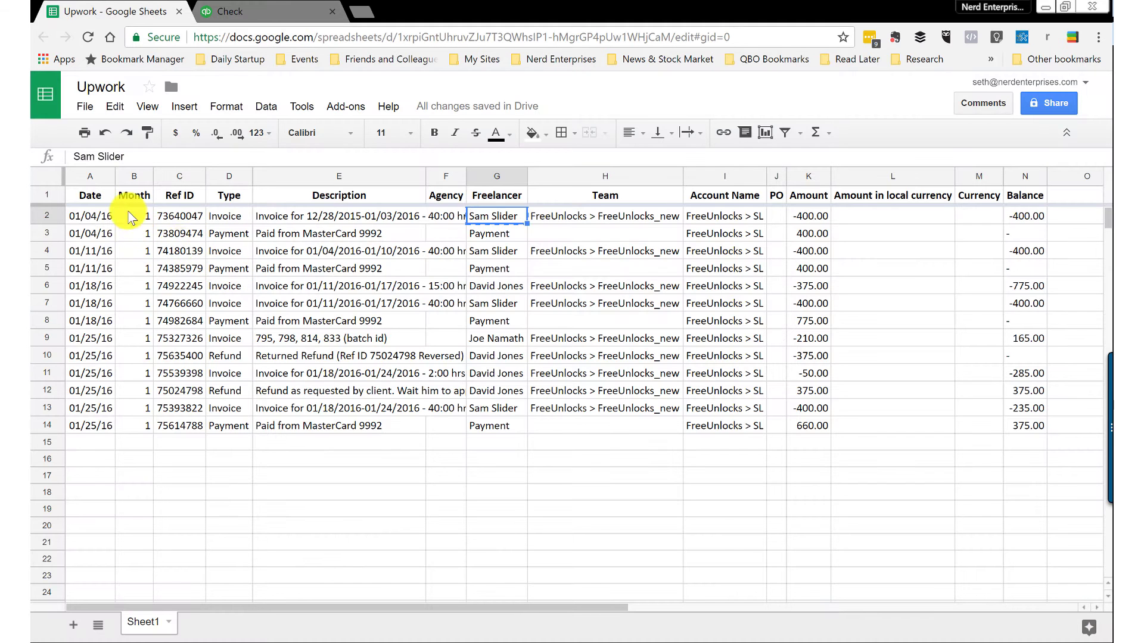
{"action": "left_click", "coordinate": [240, 11]}
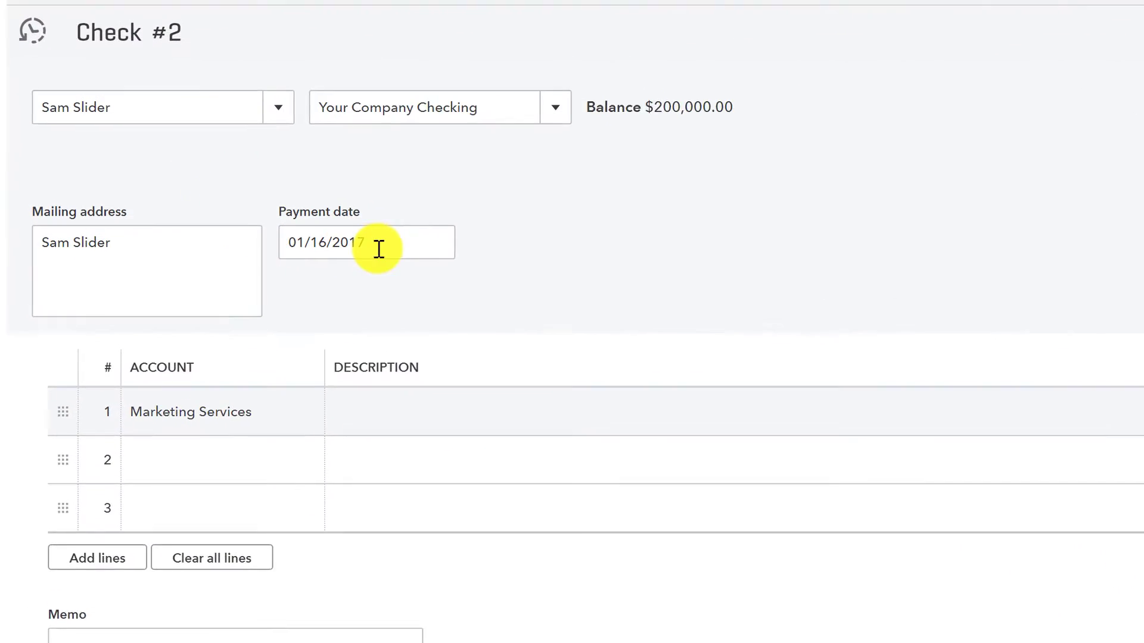
{"action": "left_click", "coordinate": [396, 240]}
{"action": "type", "text": "01/04/16"}
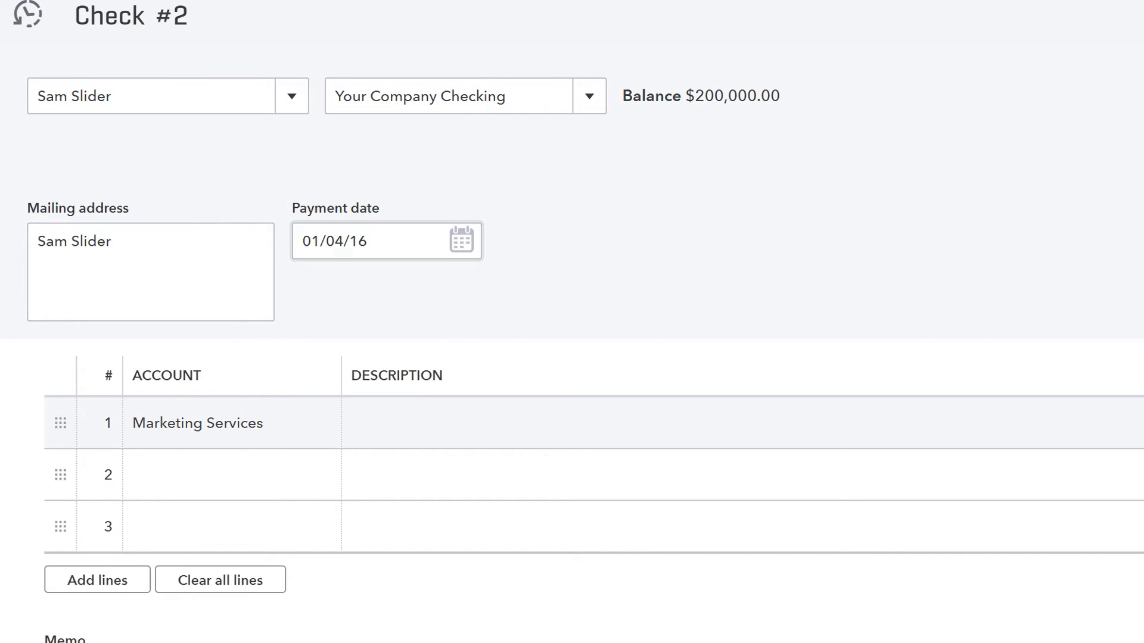
{"action": "key", "text": "Tab"}
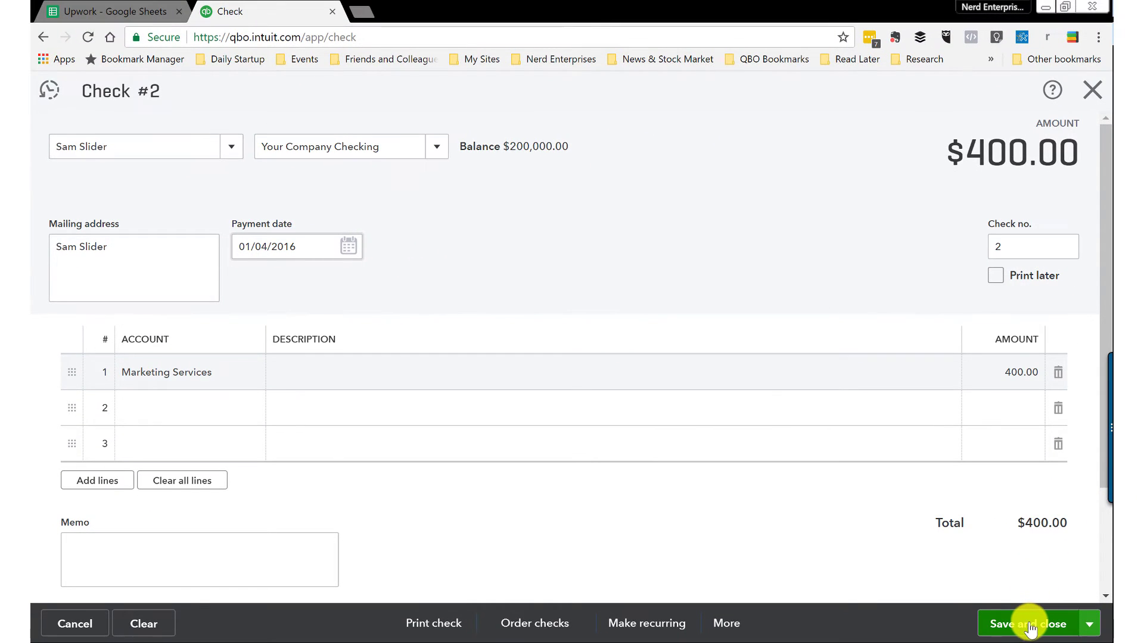
{"action": "left_click", "coordinate": [1028, 626]}
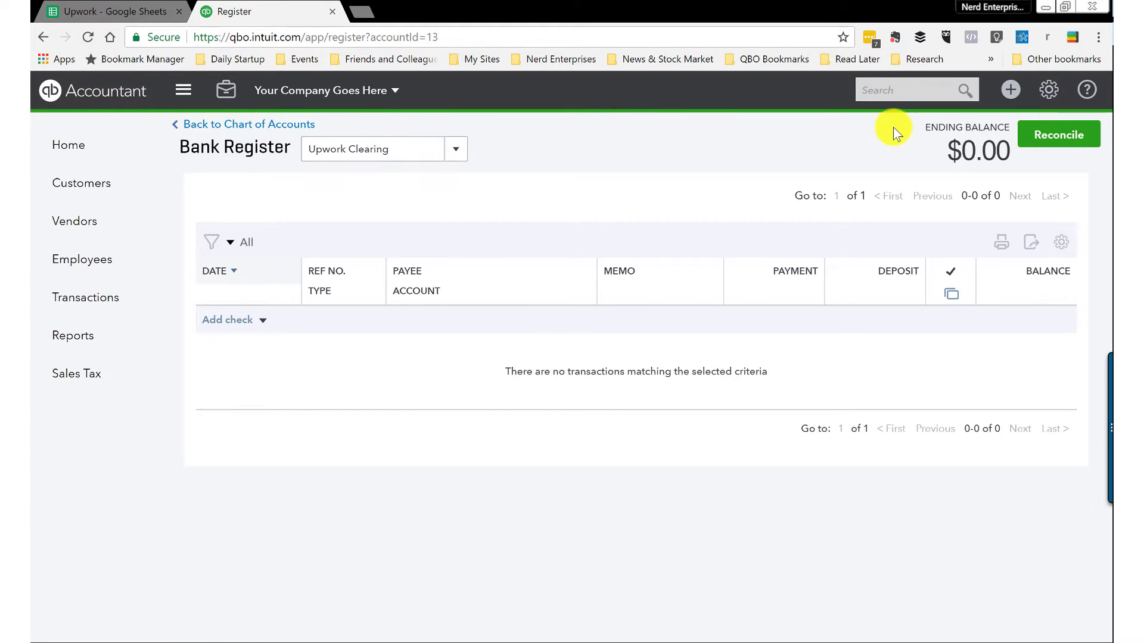
Use advanced search to find transactions with an amount of 400.00
{"action": "left_click", "coordinate": [883, 89]}
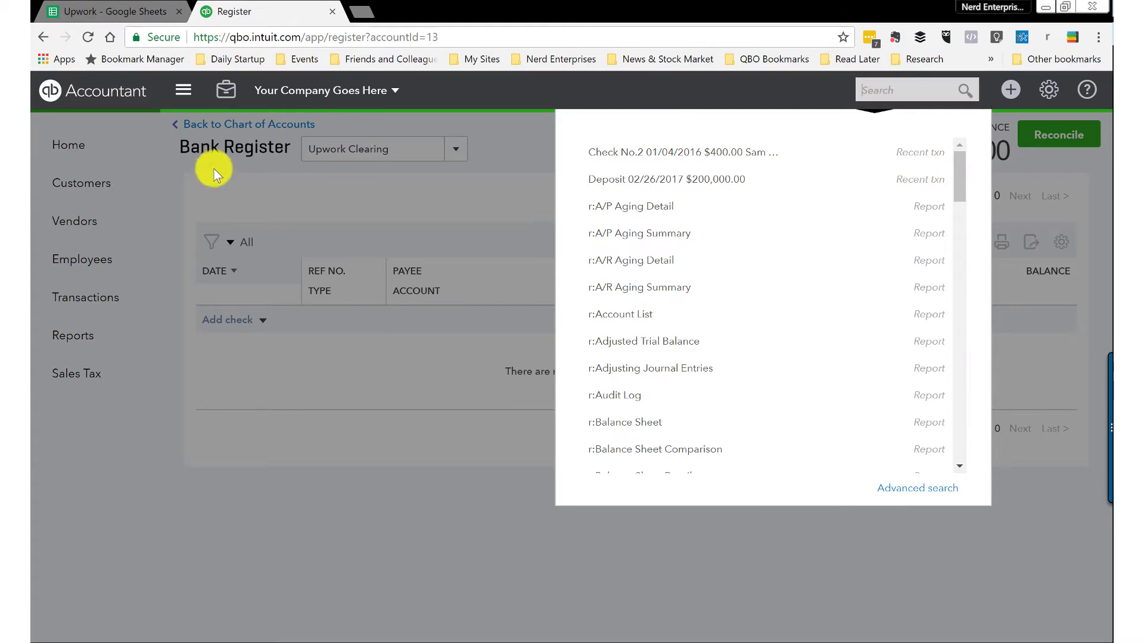
{"action": "left_click", "coordinate": [255, 171]}
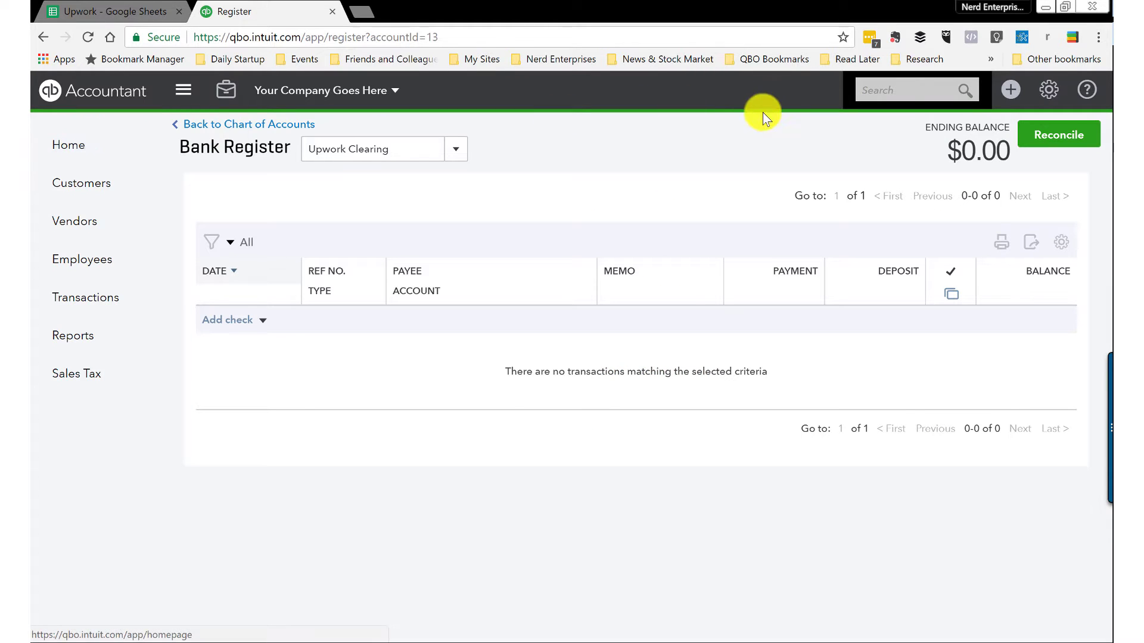
{"action": "left_click", "coordinate": [891, 92]}
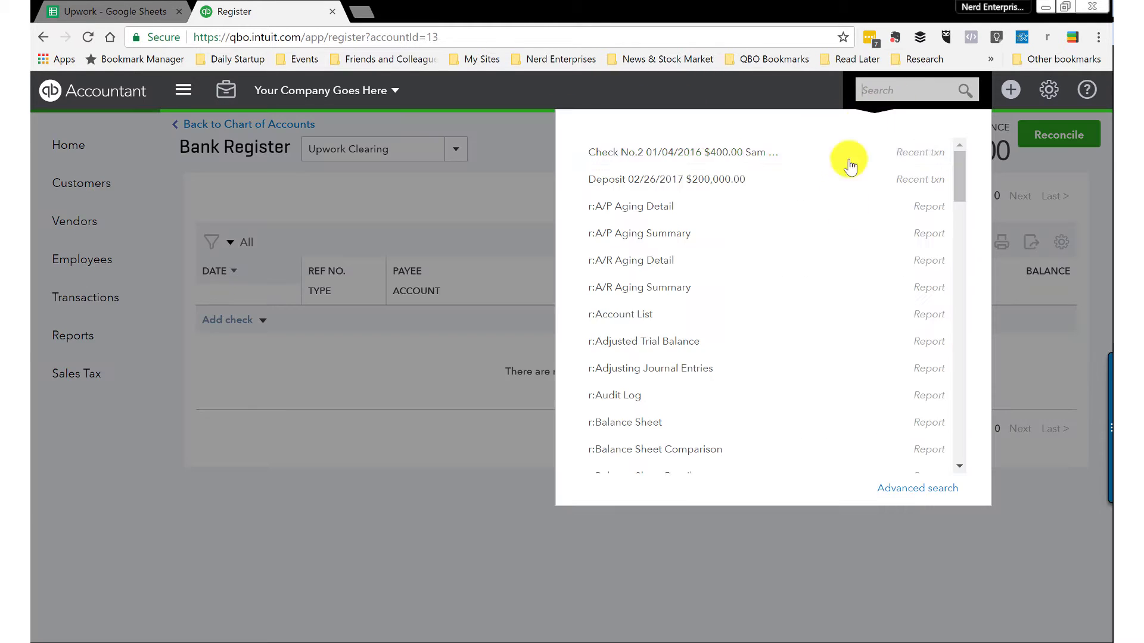
{"action": "left_click", "coordinate": [908, 490]}
{"action": "left_click", "coordinate": [286, 181]}
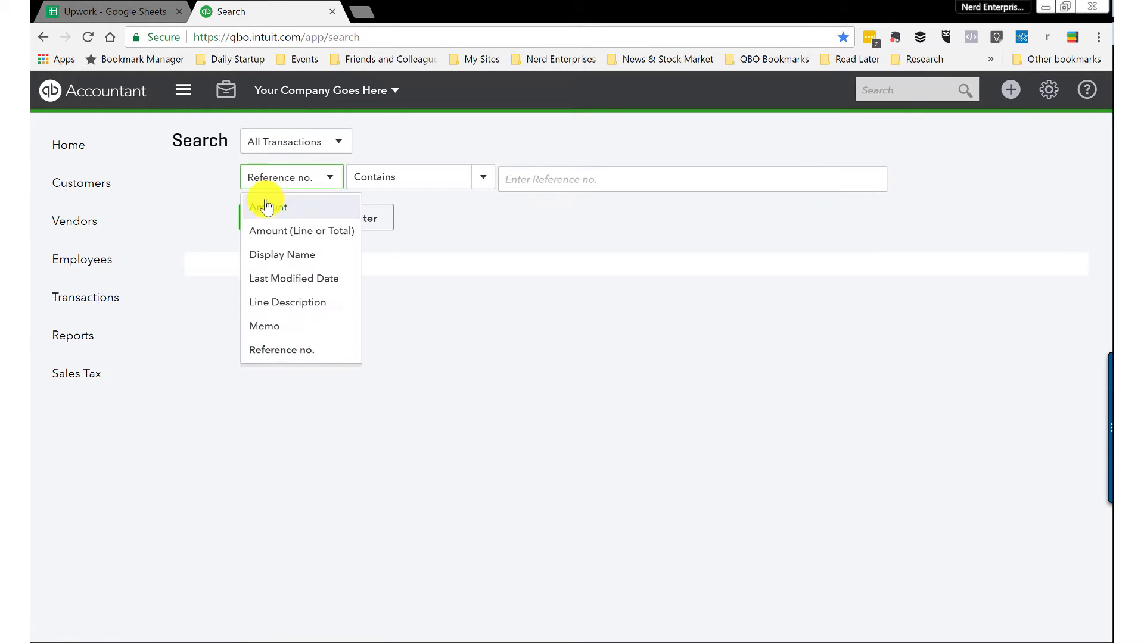
{"action": "left_click", "coordinate": [268, 230]}
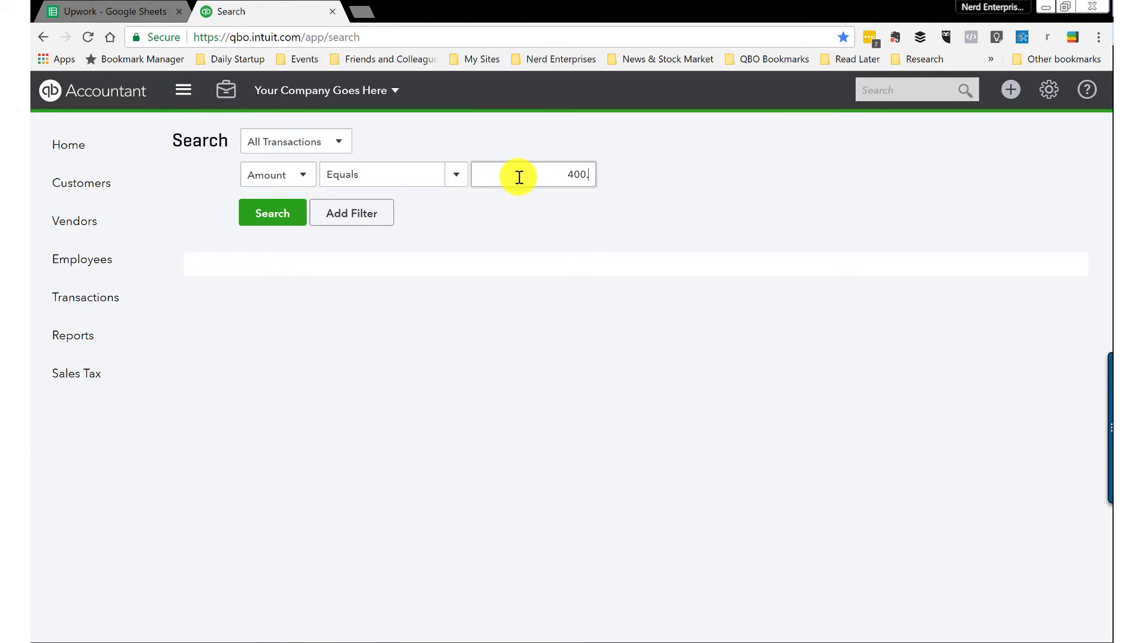
{"action": "left_click", "coordinate": [275, 213]}
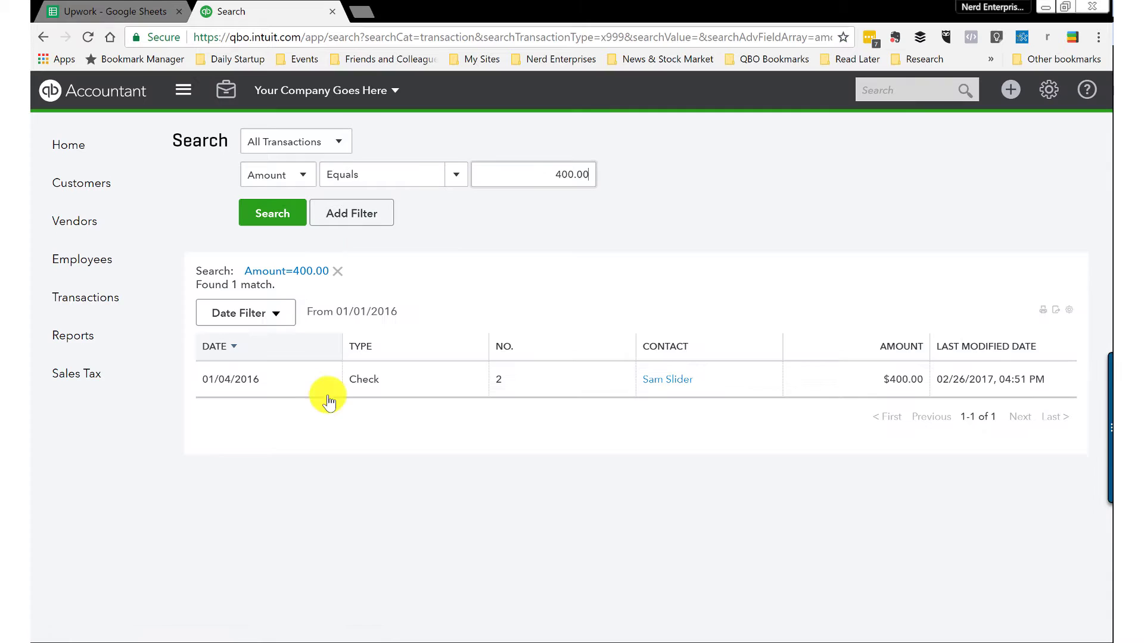
Change the $400 check's bank account to Upwork Clearing, save it, and return to Chart of Accounts
{"action": "left_click", "coordinate": [691, 377]}
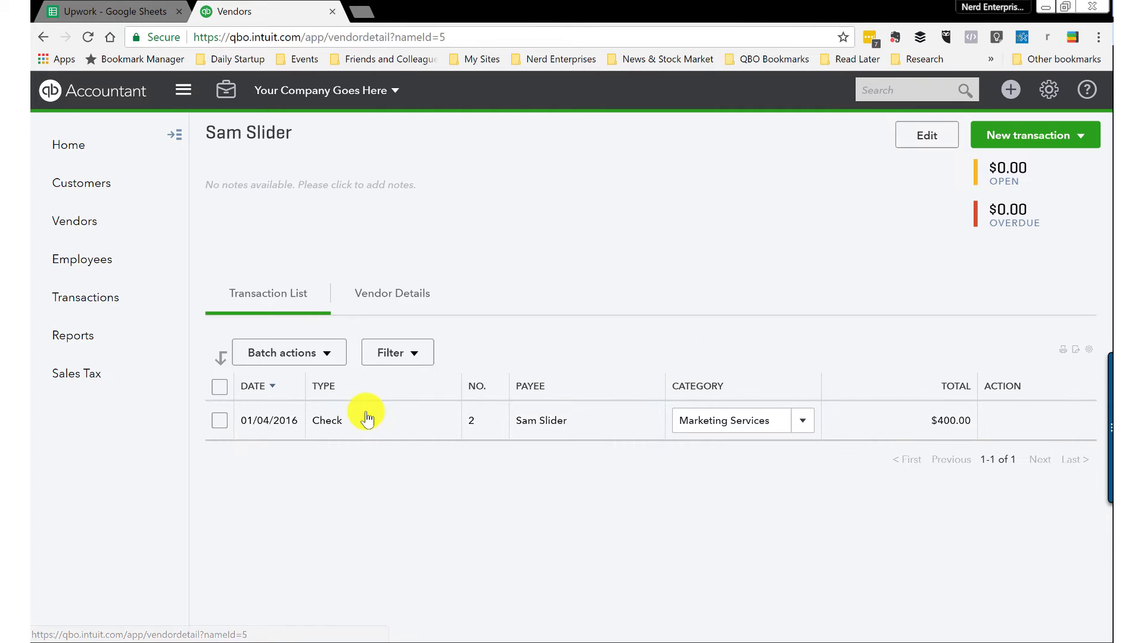
{"action": "left_click", "coordinate": [332, 422]}
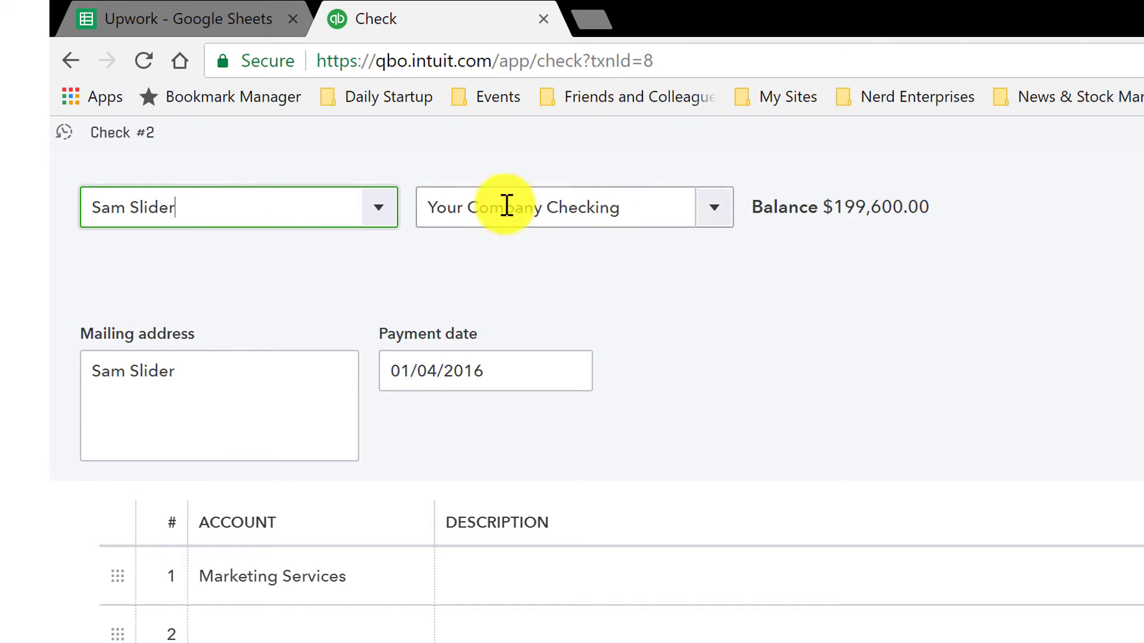
{"action": "left_click", "coordinate": [518, 208]}
{"action": "left_click", "coordinate": [718, 211]}
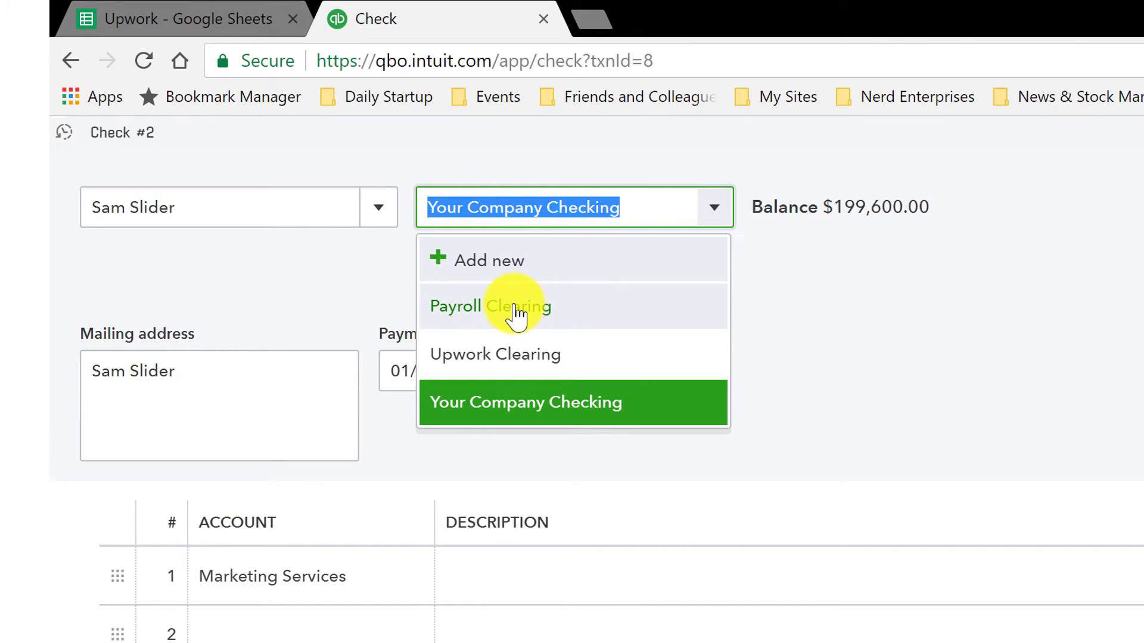
{"action": "left_click", "coordinate": [513, 354]}
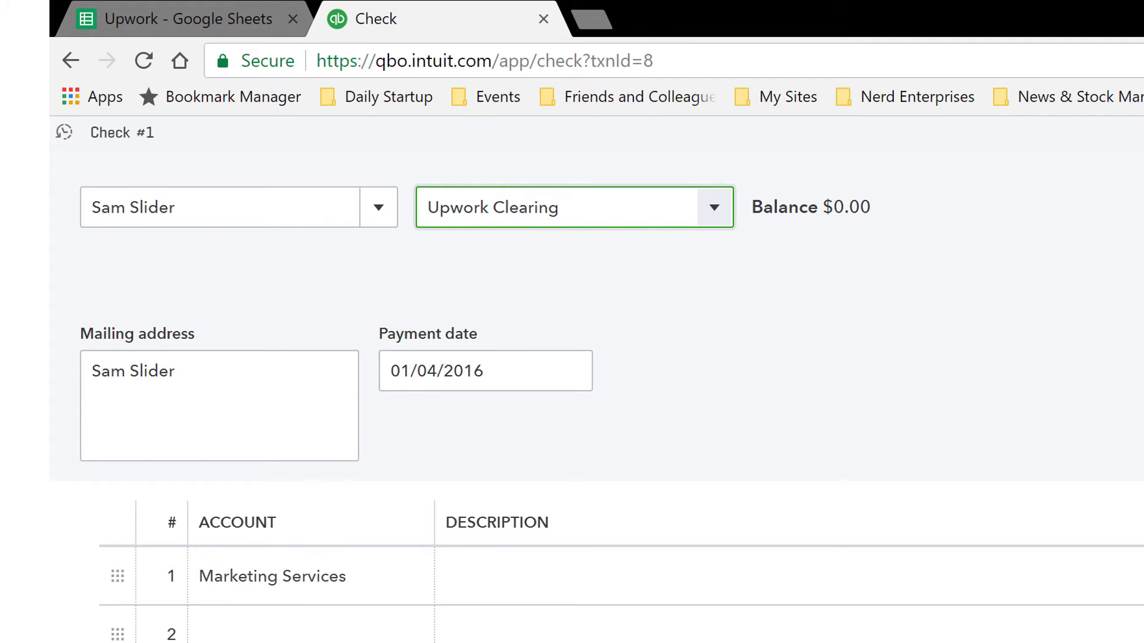
{"action": "key", "text": "ctrl+alt+d"}
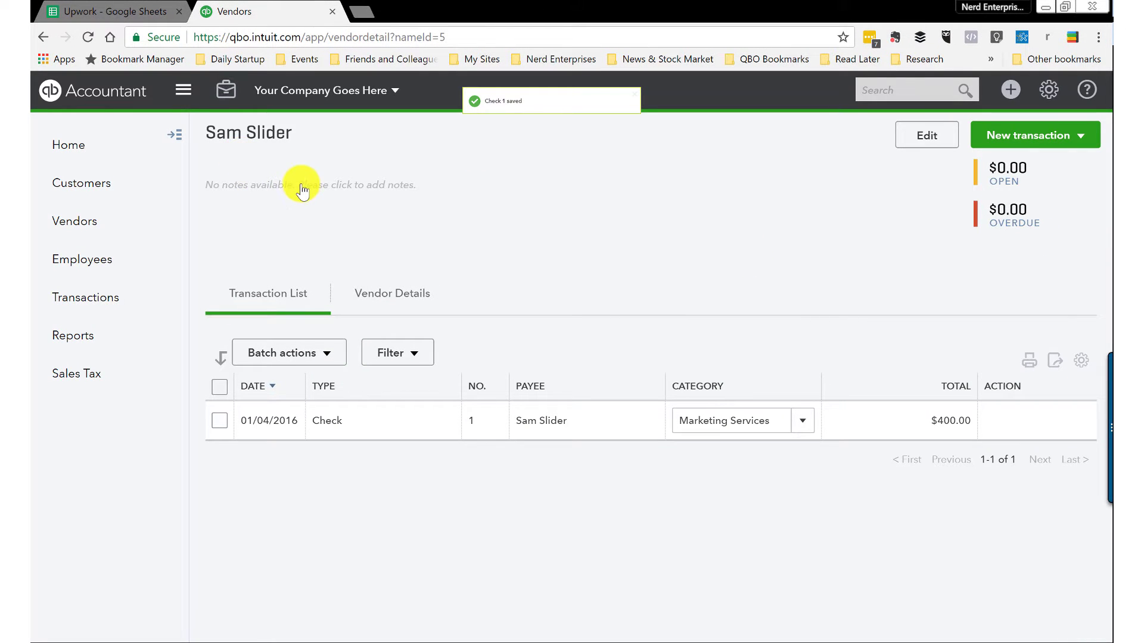
{"action": "left_click", "coordinate": [84, 299]}
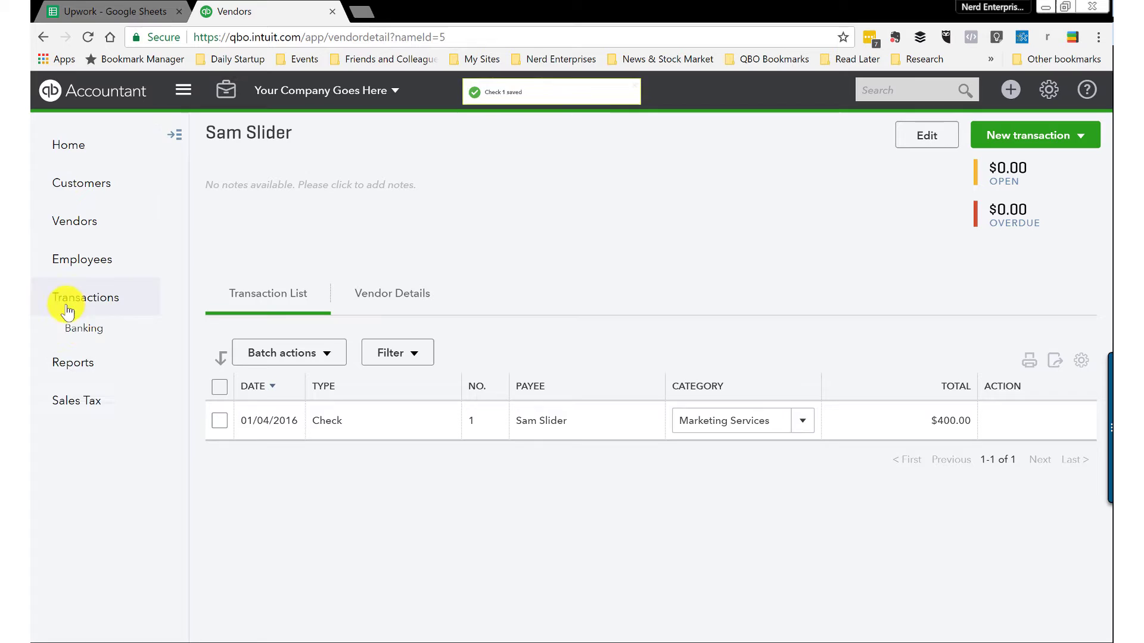
{"action": "left_click", "coordinate": [88, 405]}
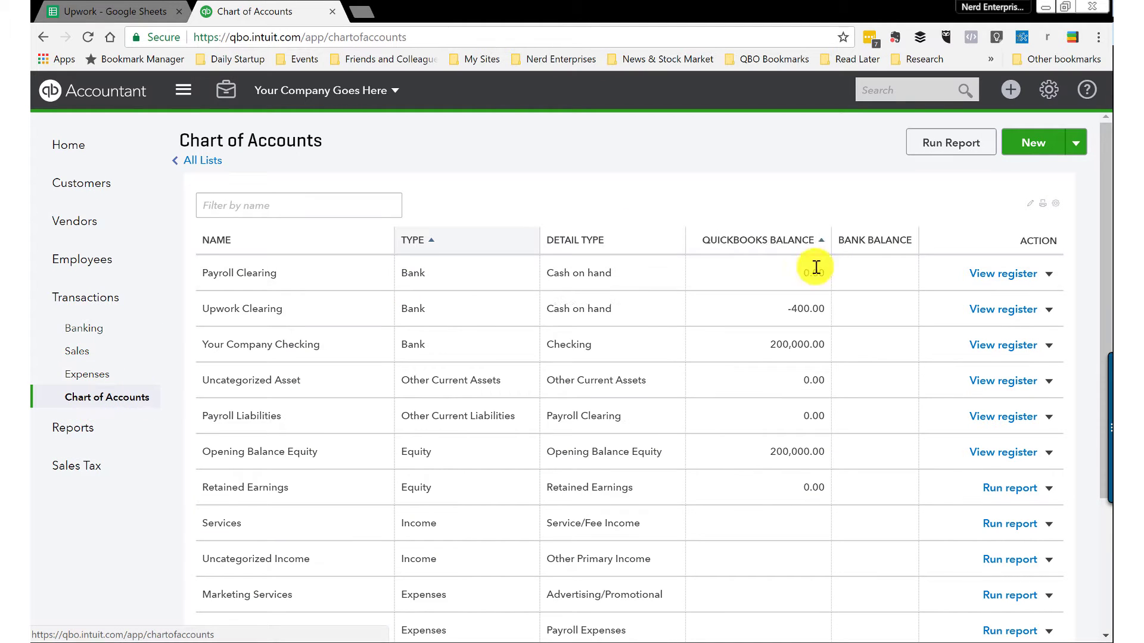
Open the Upwork Clearing register, review row 3's payment and date in the sheet, then open Create
{"action": "left_click", "coordinate": [987, 319]}
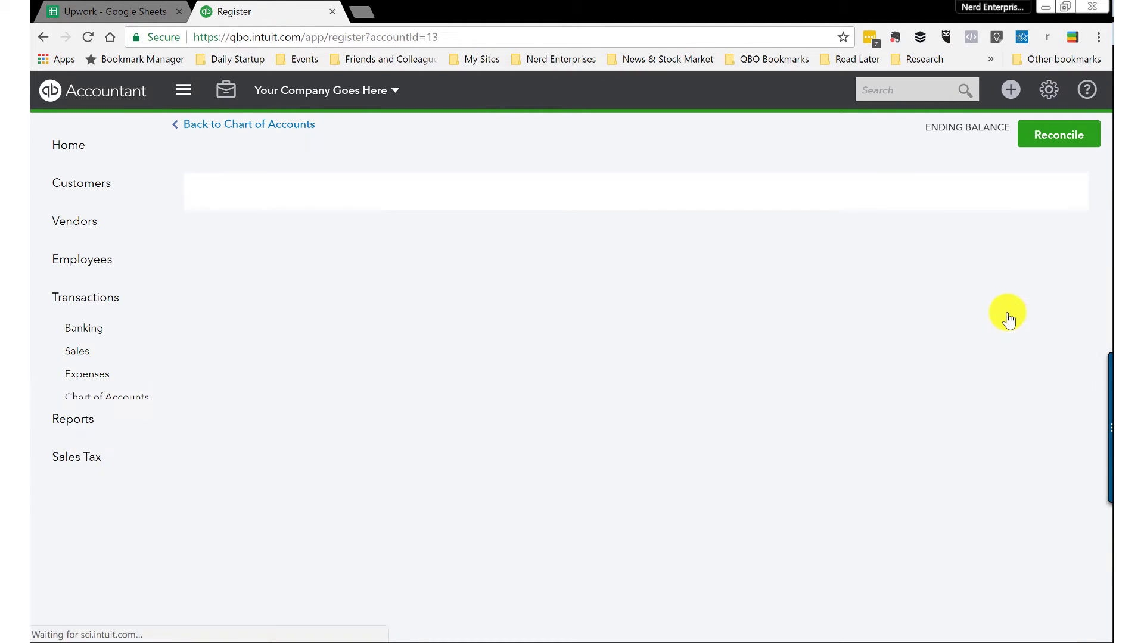
{"action": "left_click", "coordinate": [143, 10]}
{"action": "left_click", "coordinate": [280, 238]}
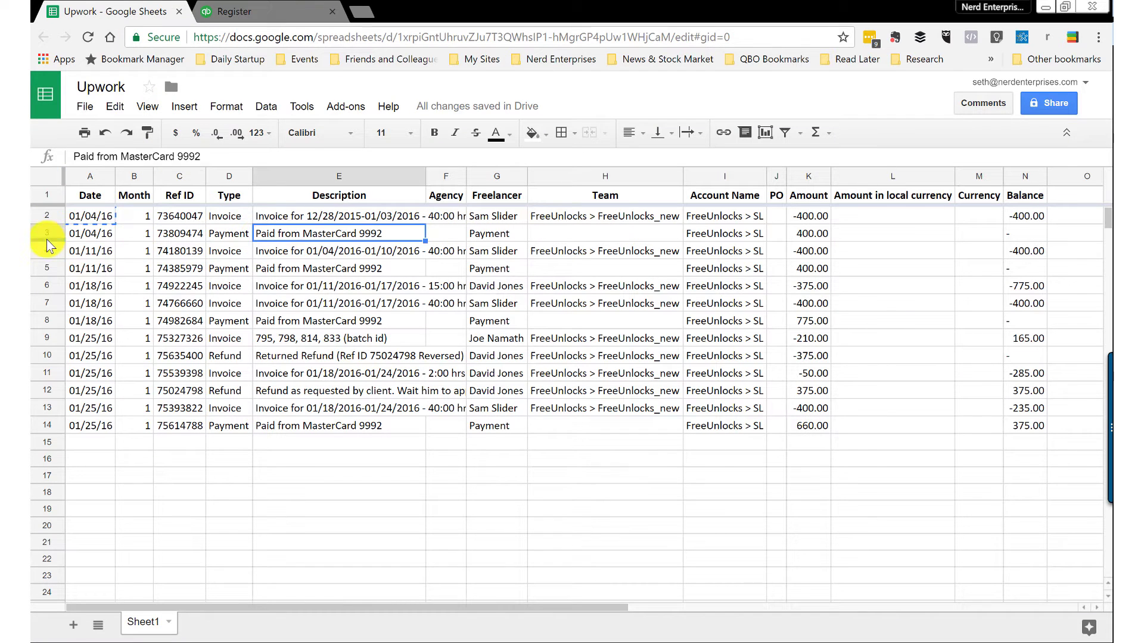
{"action": "left_click", "coordinate": [90, 236]}
{"action": "left_click", "coordinate": [274, 12]}
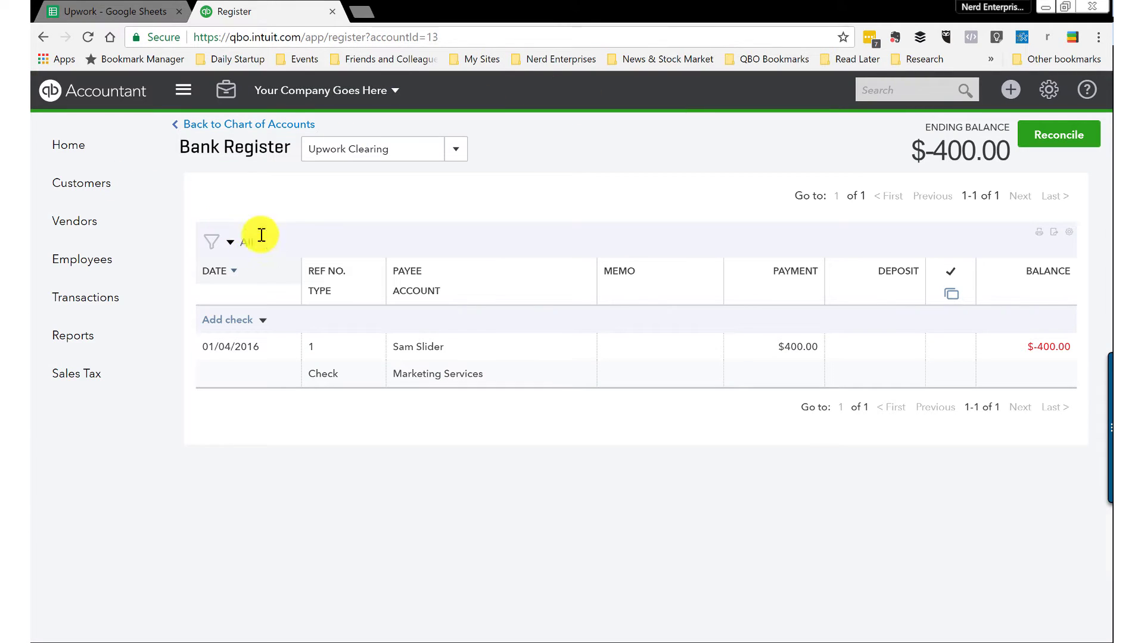
{"action": "left_click", "coordinate": [1009, 92]}
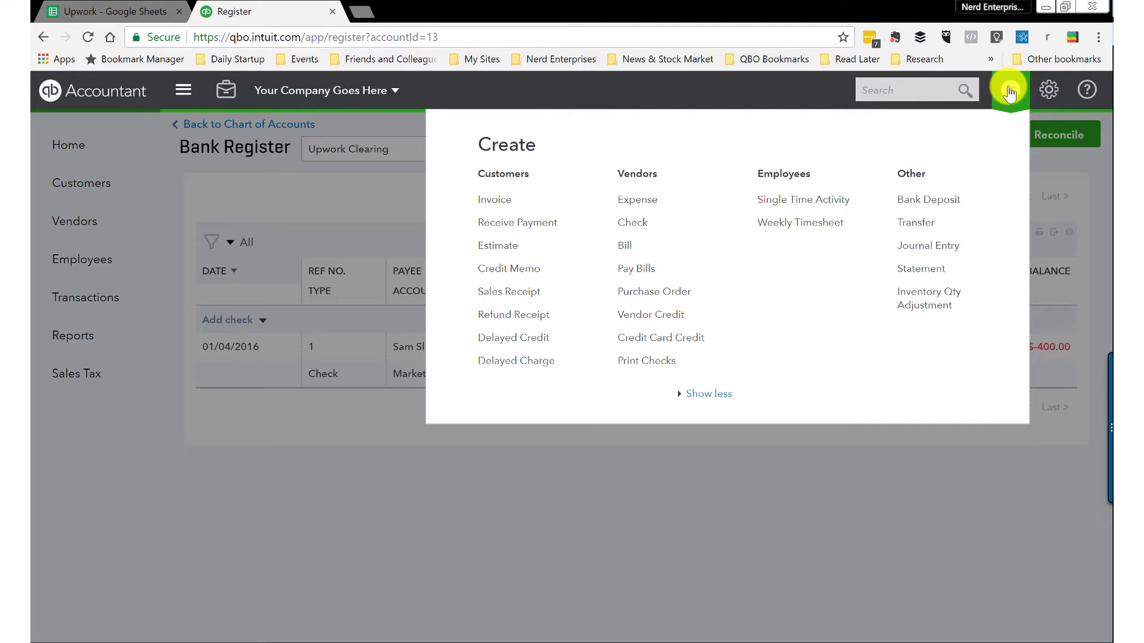
Start an expense from Your Company Checking and add Upwork as a new payee
{"action": "left_click", "coordinate": [638, 203]}
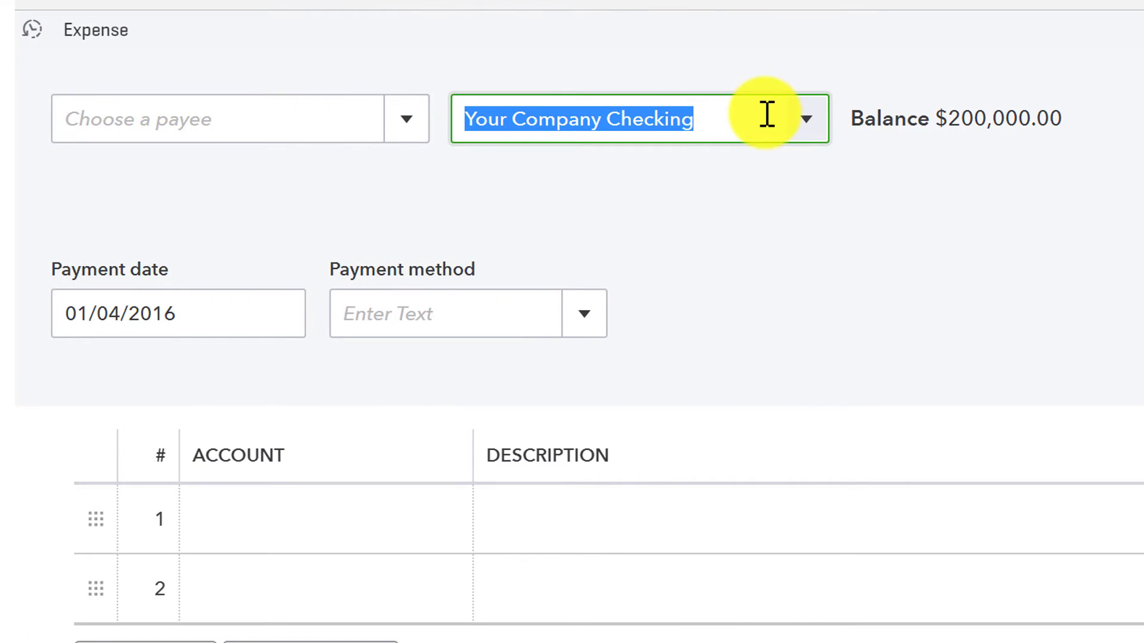
{"action": "left_click", "coordinate": [467, 113]}
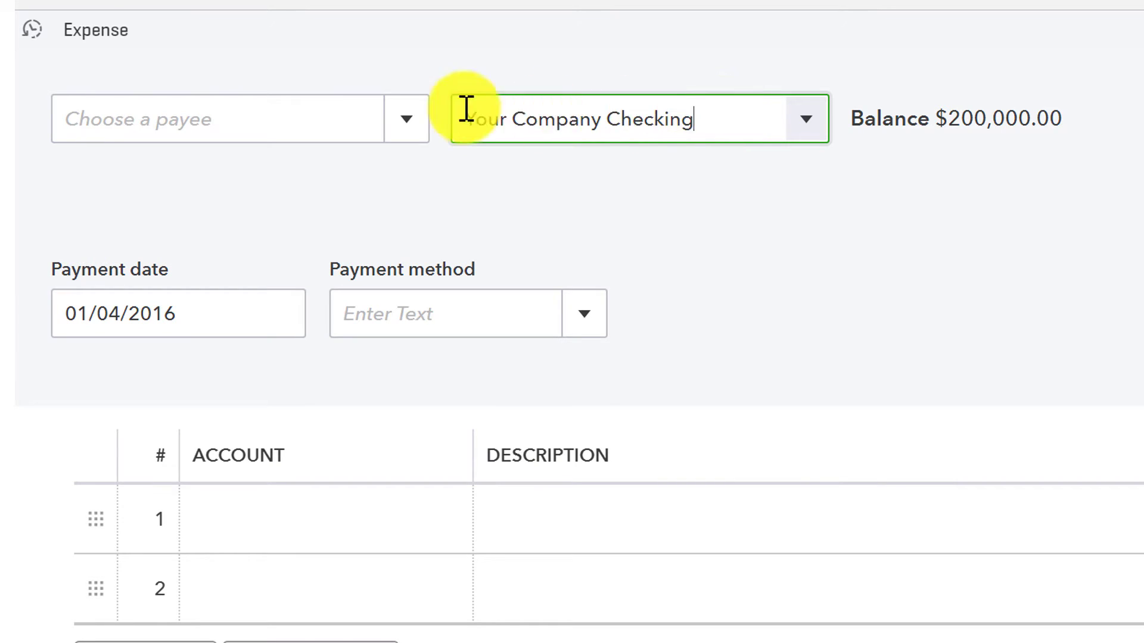
{"action": "triple_click", "coordinate": [603, 125]}
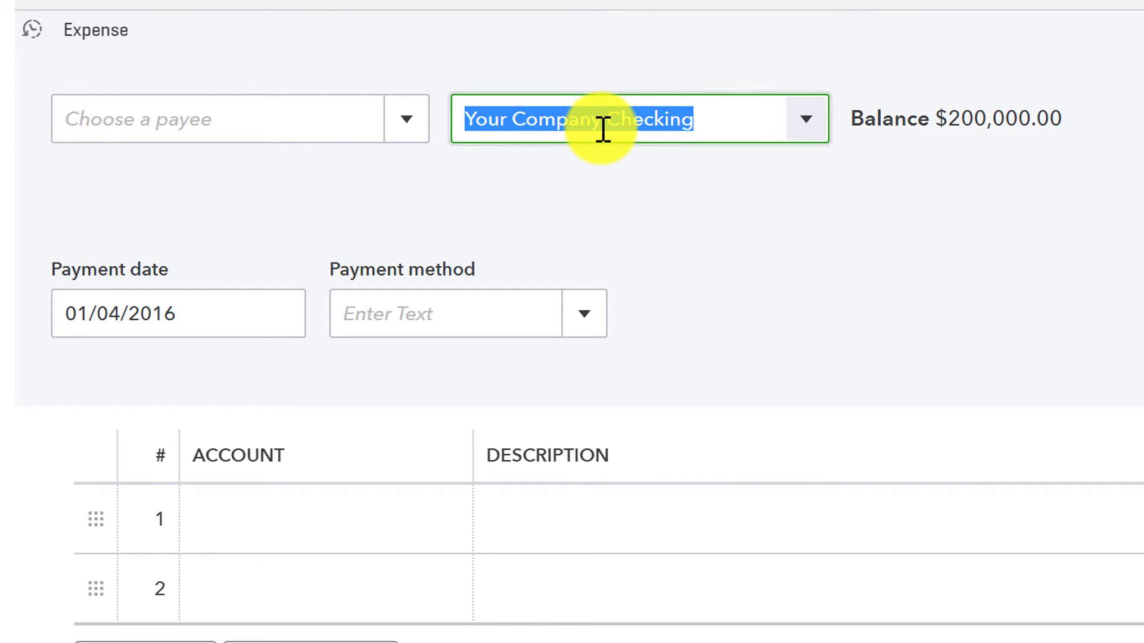
{"action": "left_click", "coordinate": [215, 116]}
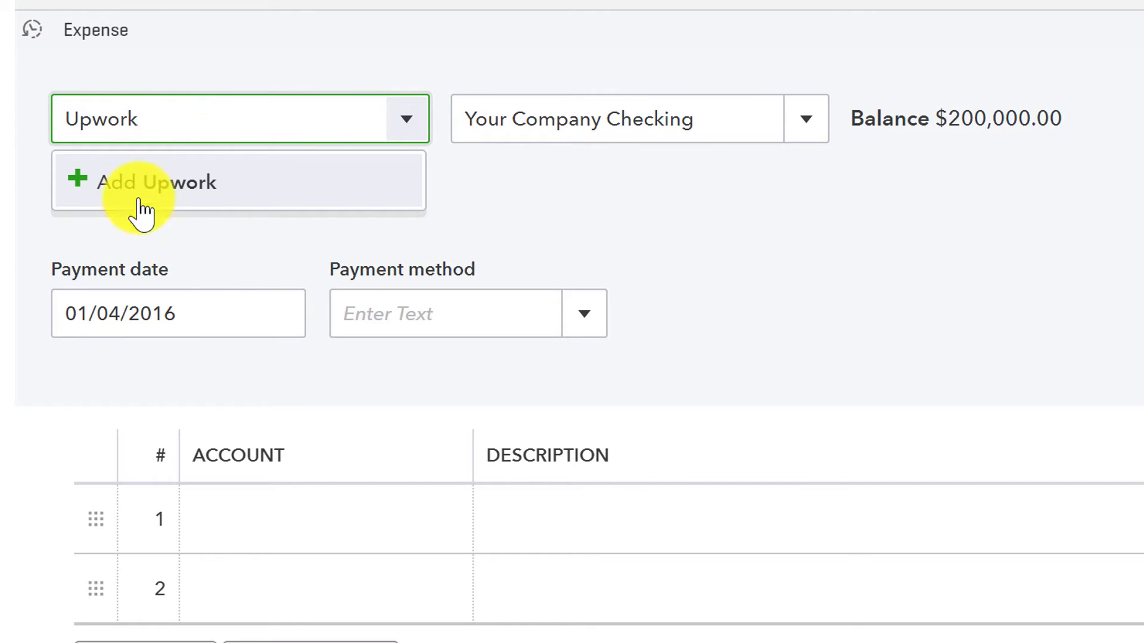
{"action": "left_click", "coordinate": [144, 206]}
{"action": "left_click", "coordinate": [541, 502]}
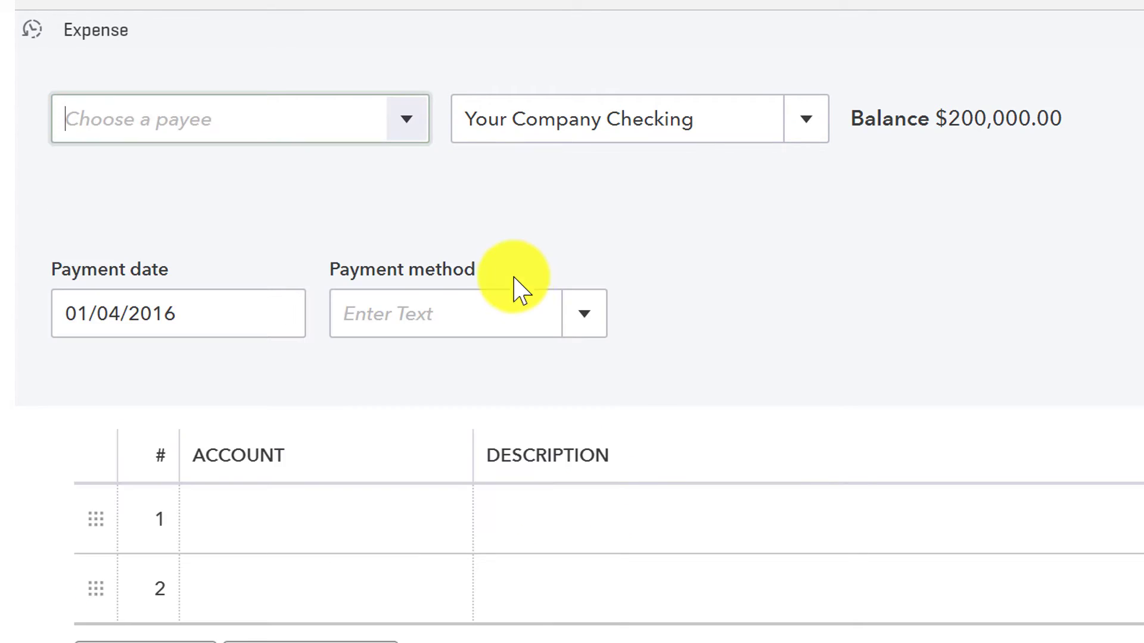
Set the line account to Upwork Clearing with amount 400.00 and save the expense
{"action": "left_click", "coordinate": [365, 521]}
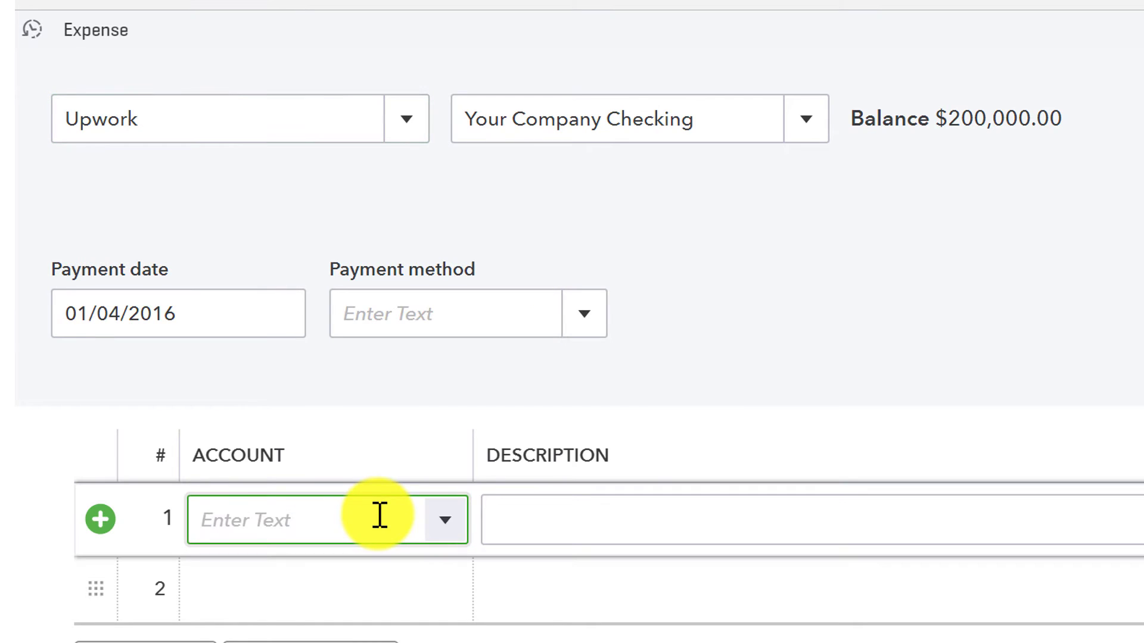
{"action": "type", "text": "upw"}
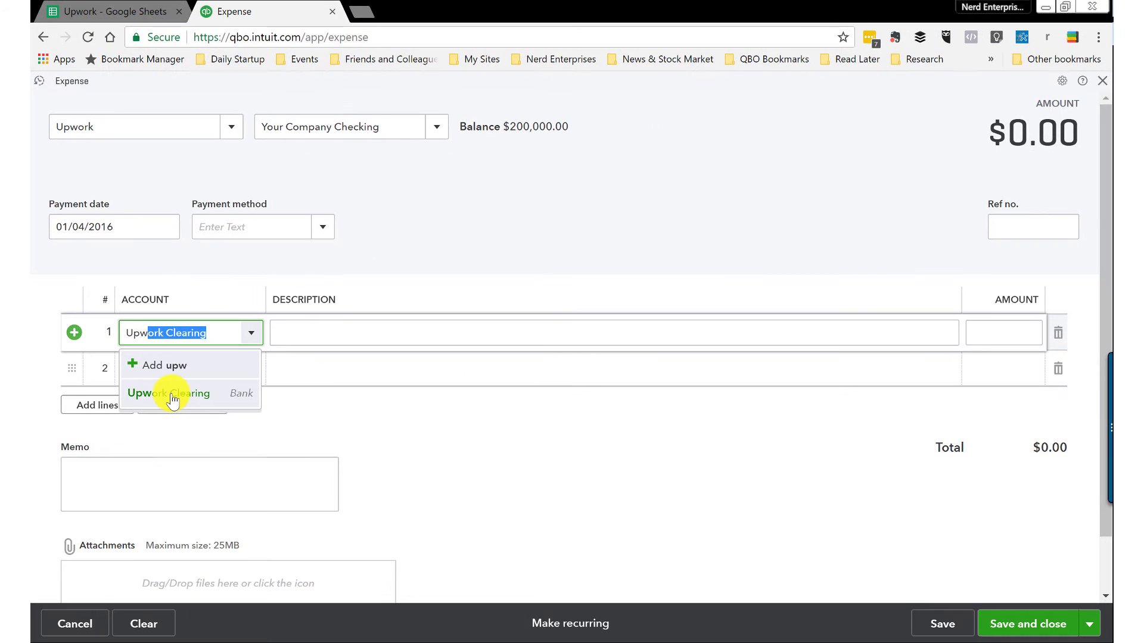
{"action": "left_click", "coordinate": [292, 642]}
{"action": "left_click", "coordinate": [987, 332]}
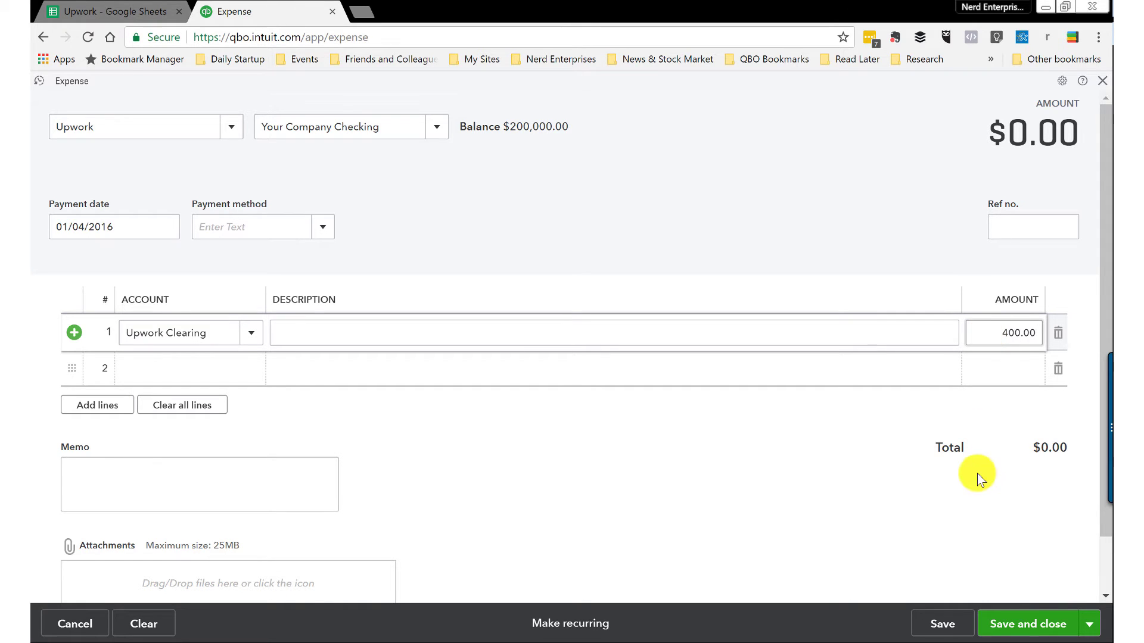
{"action": "left_click", "coordinate": [1016, 622]}
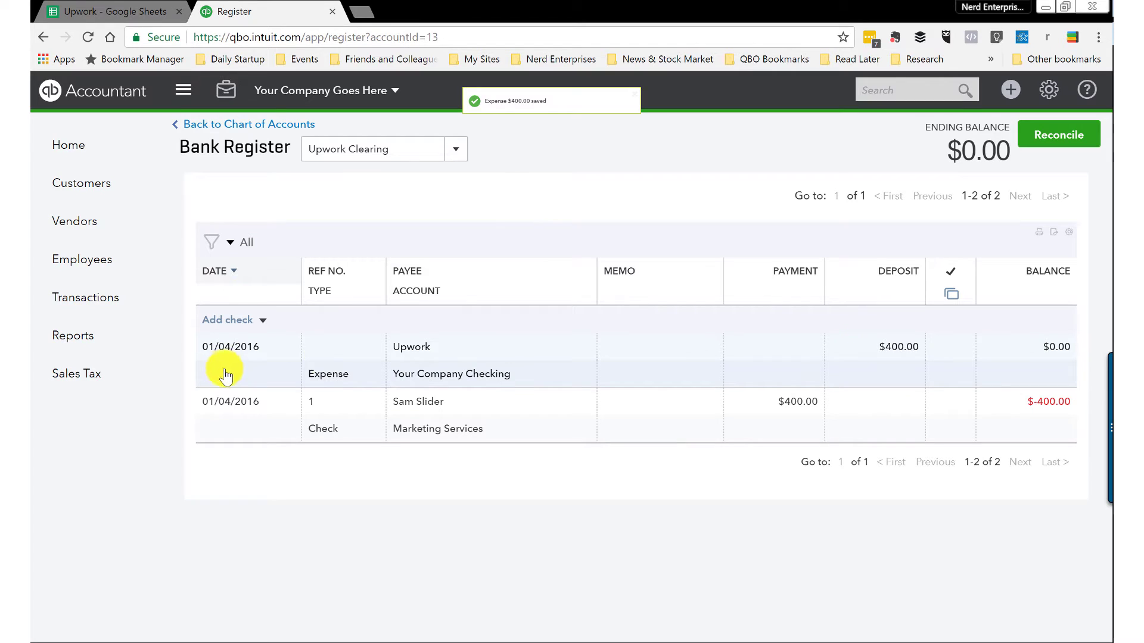
{"action": "left_click", "coordinate": [877, 352]}
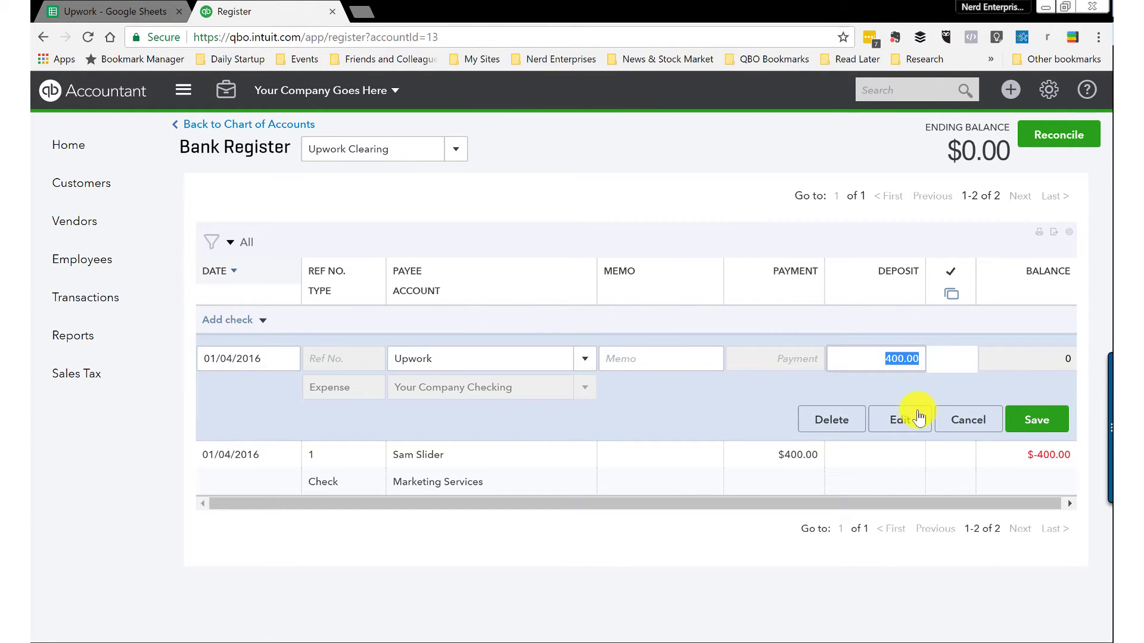
{"action": "left_click", "coordinate": [901, 419]}
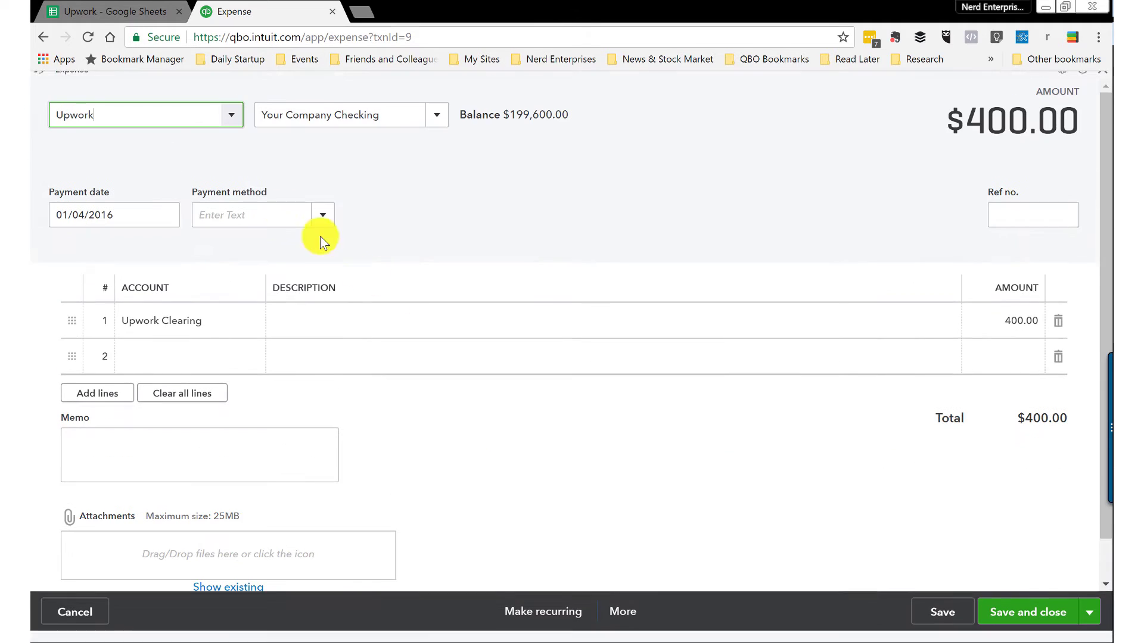
{"action": "left_click", "coordinate": [161, 10]}
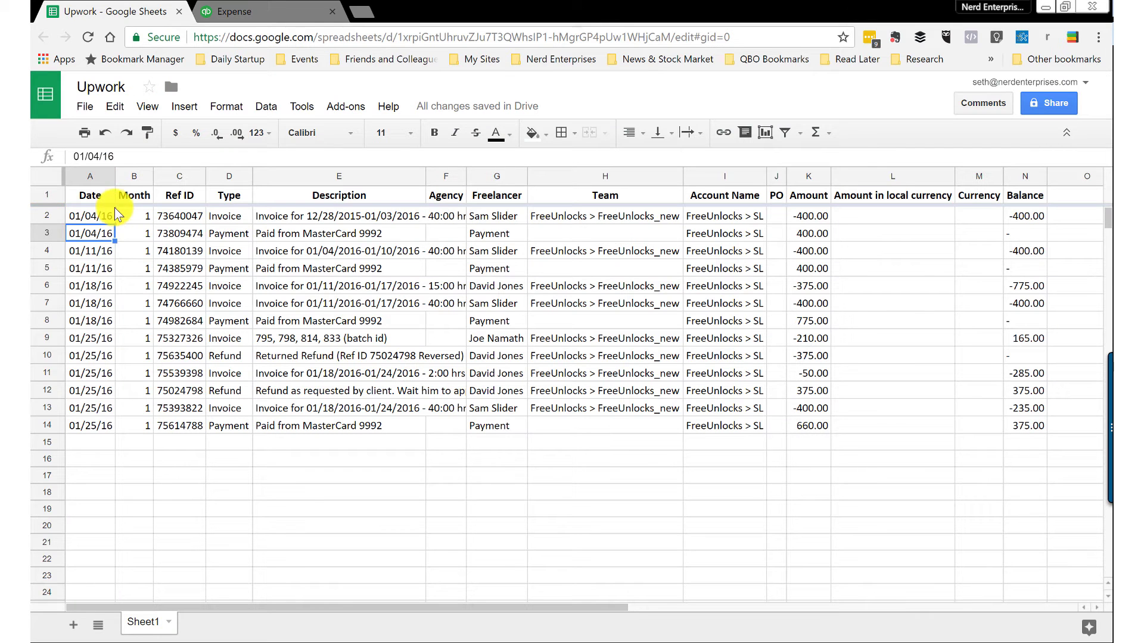
{"action": "left_click", "coordinate": [237, 20]}
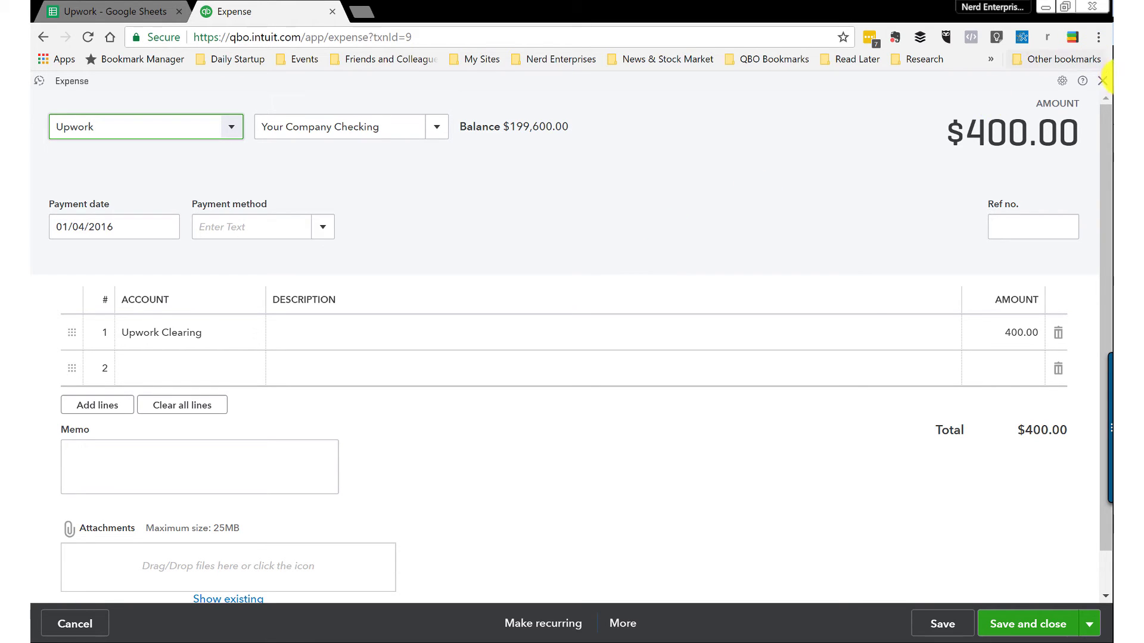
{"action": "left_click", "coordinate": [1101, 82]}
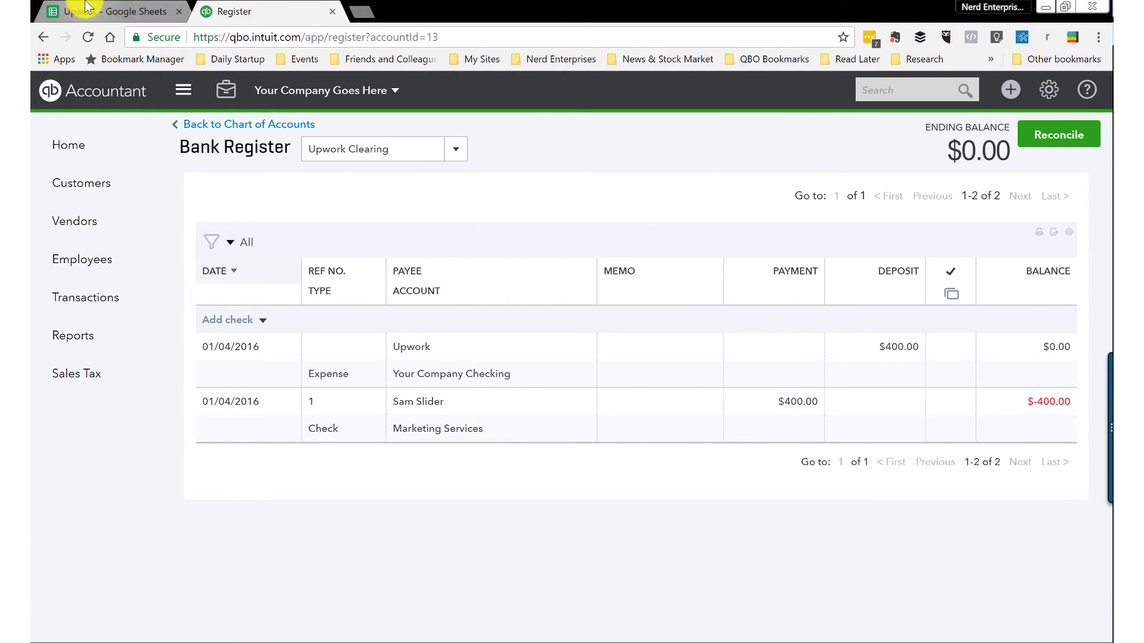
Select rows 6–8 in the Upwork sheet and check the -375.00 amount in K6
{"action": "left_click", "coordinate": [101, 11]}
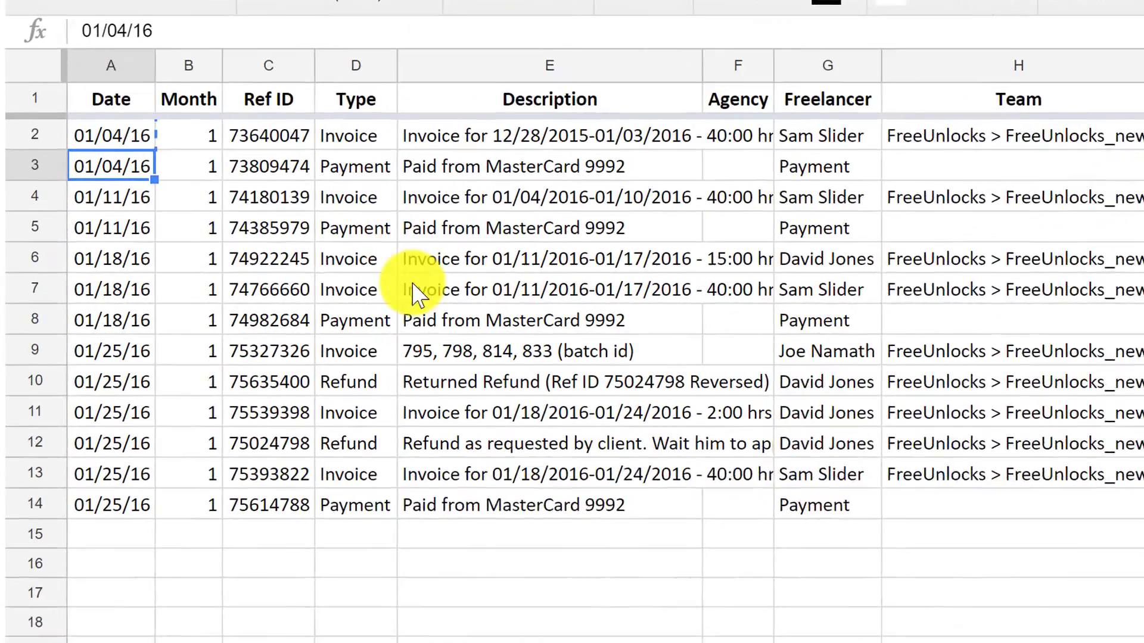
{"action": "left_click", "coordinate": [27, 260]}
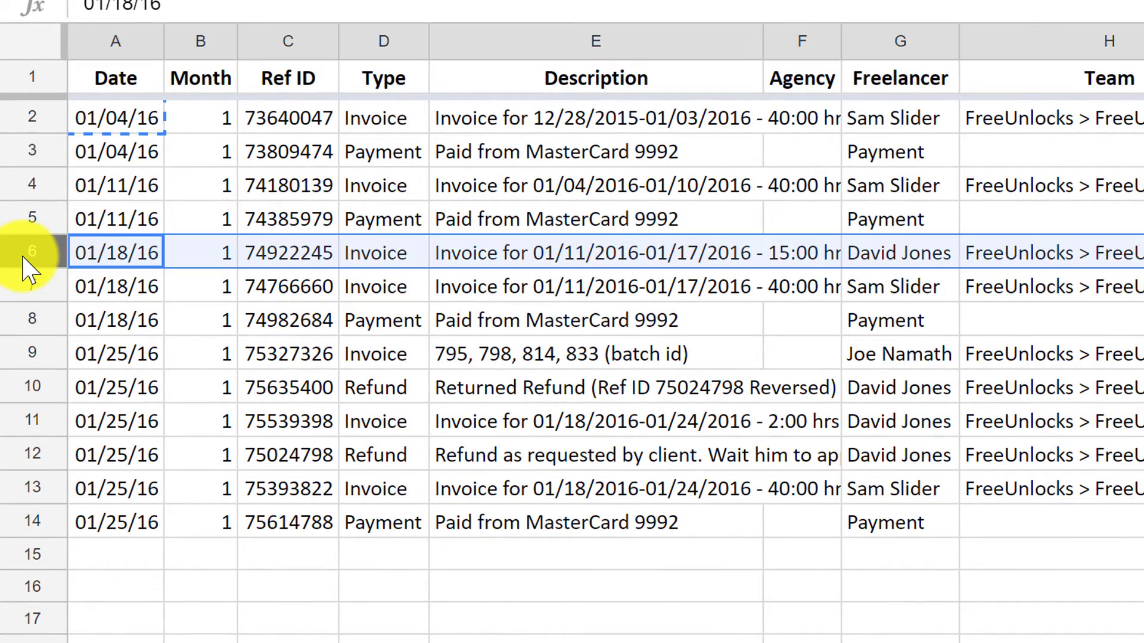
{"action": "key", "text": "shift+Down"}
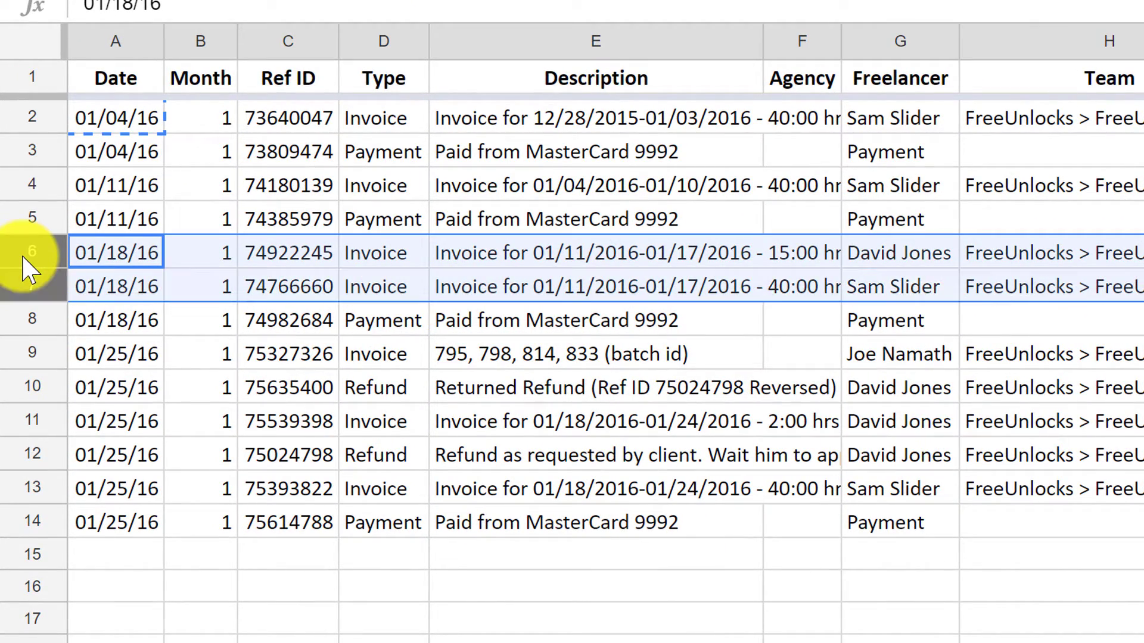
{"action": "key", "text": "shift+Down"}
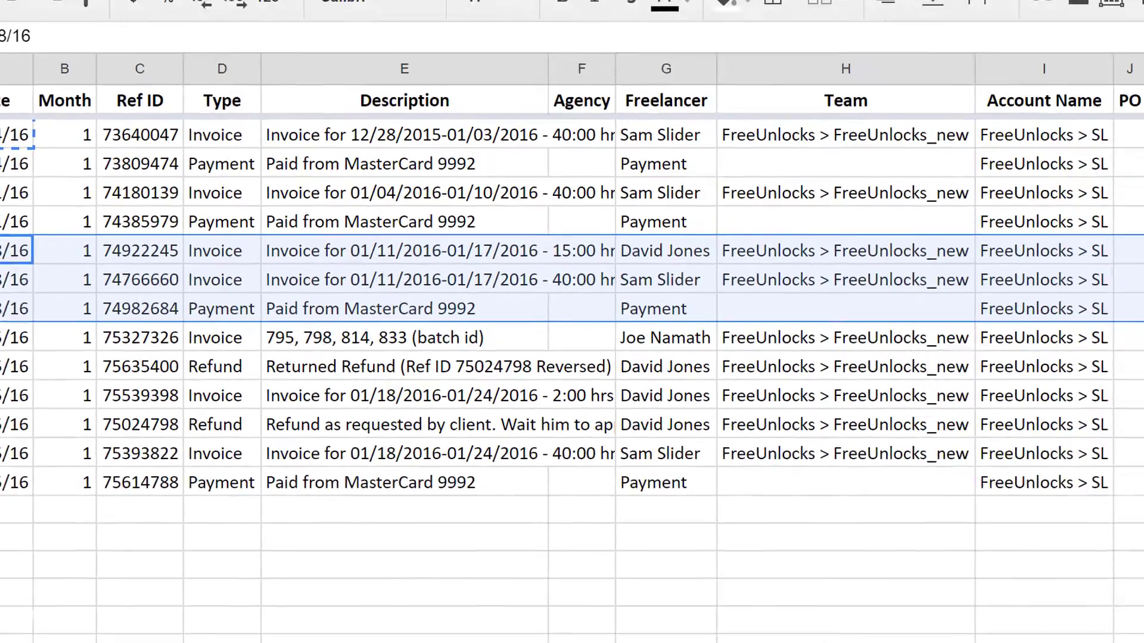
{"action": "left_click", "coordinate": [1026, 253]}
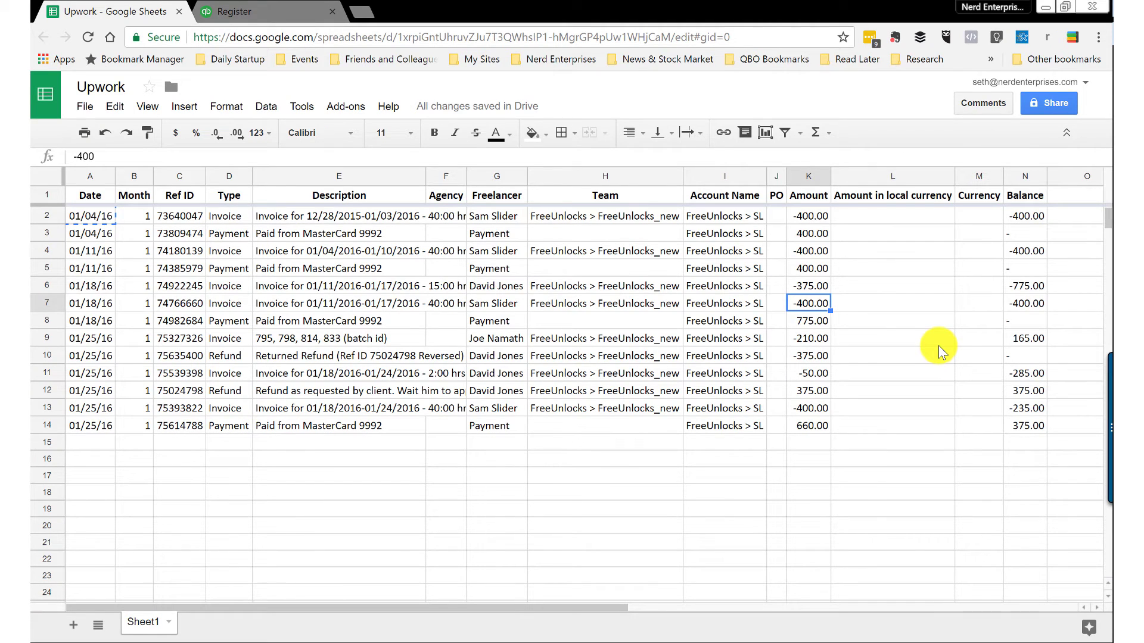
{"action": "left_click", "coordinate": [806, 461]}
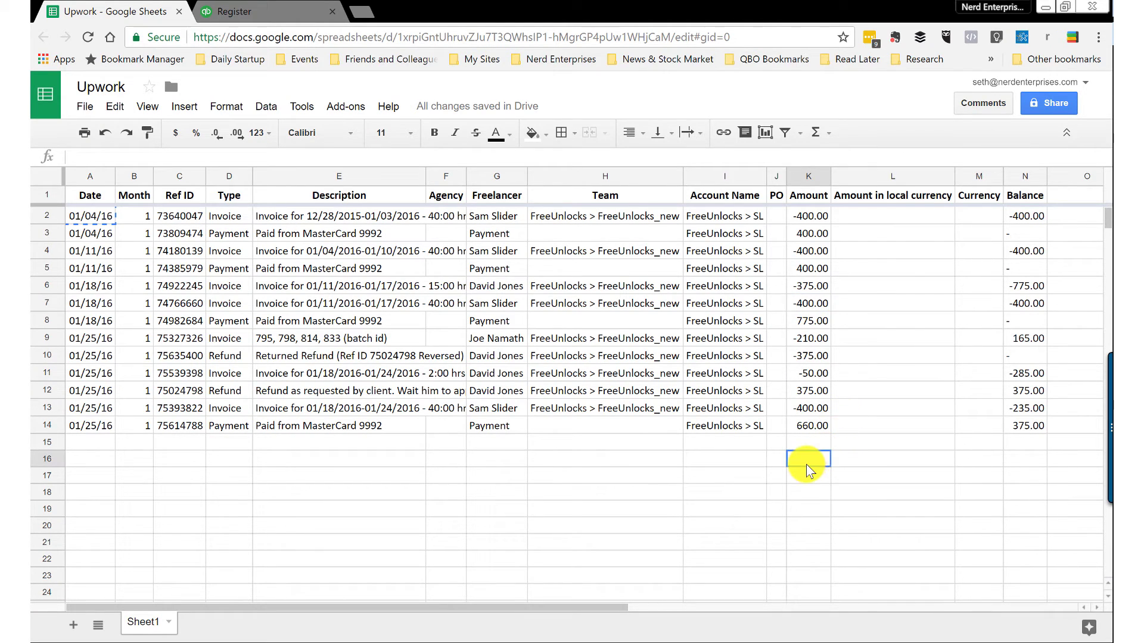